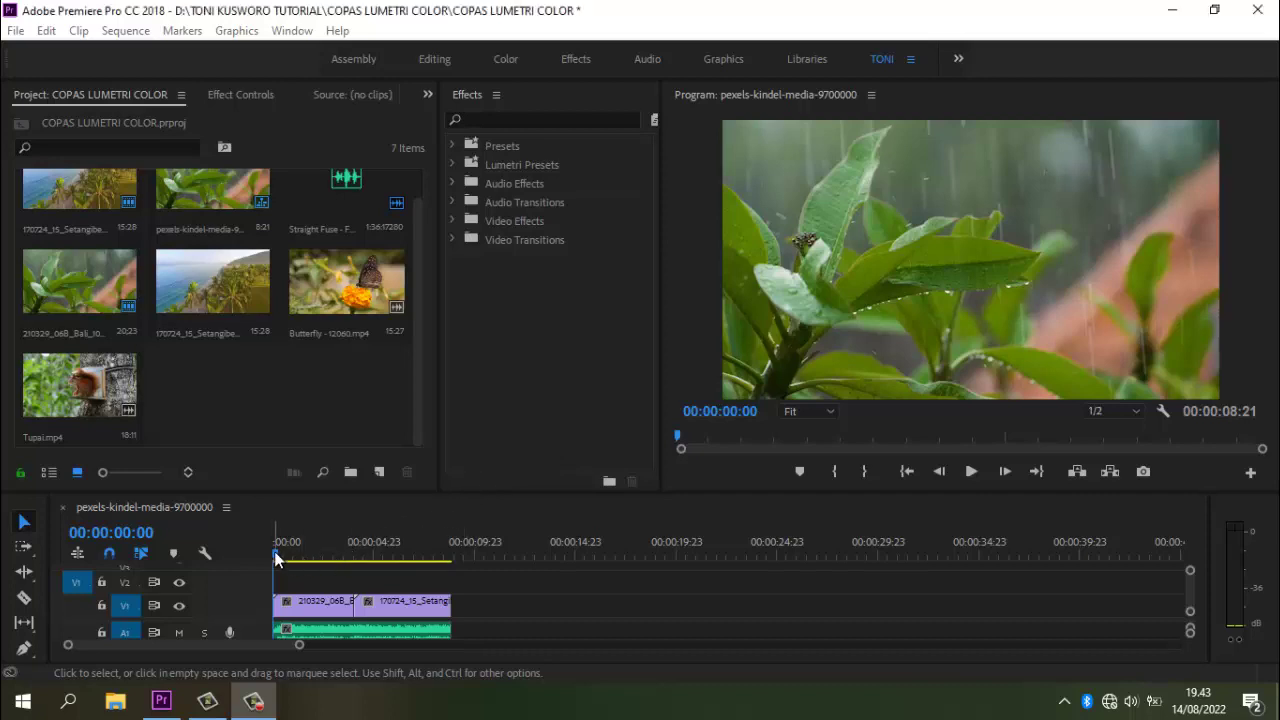
- Move the playhead to 00:00:01:16 in the first rainy-leaf clip
mouse_move(287, 556)
mouse_down()
mouse_move(406, 574)
mouse_move(297, 570)
mouse_move(412, 589)
mouse_move(308, 576)
mouse_up()
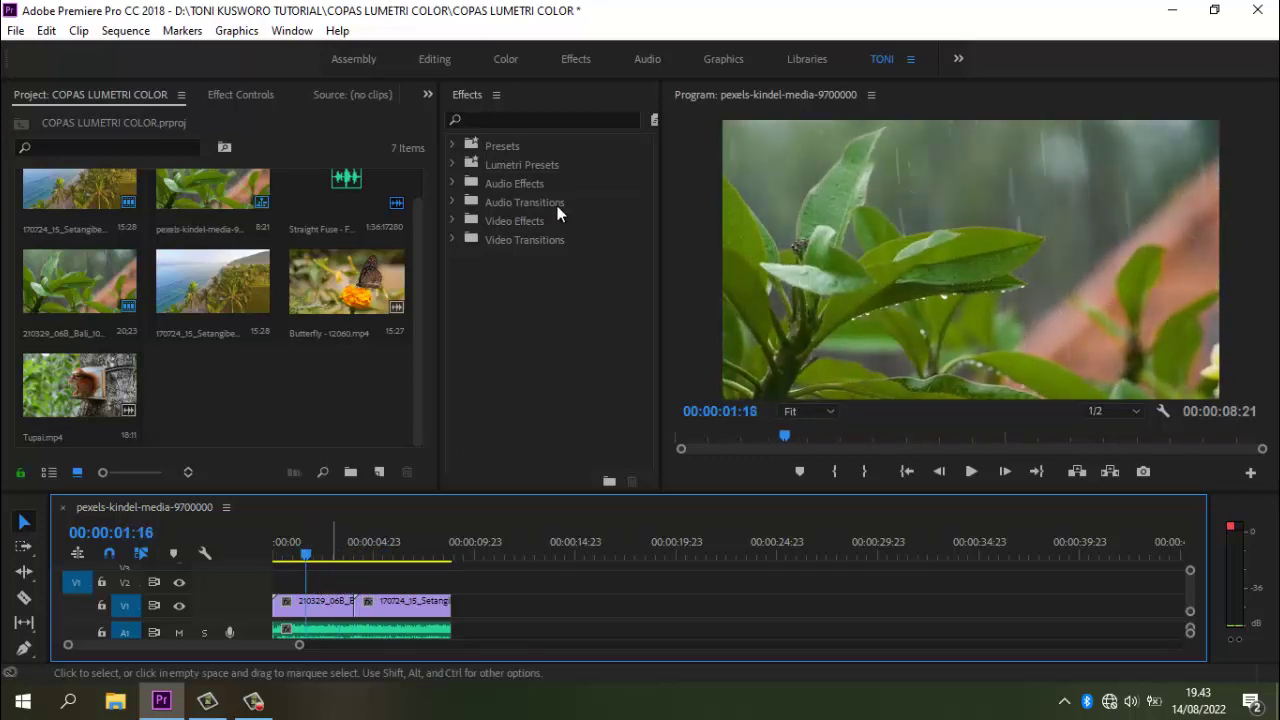
- Find Lumetri Color in the Effects search, apply it to the first V1 clip, and show its Effect Controls
click(566, 118)
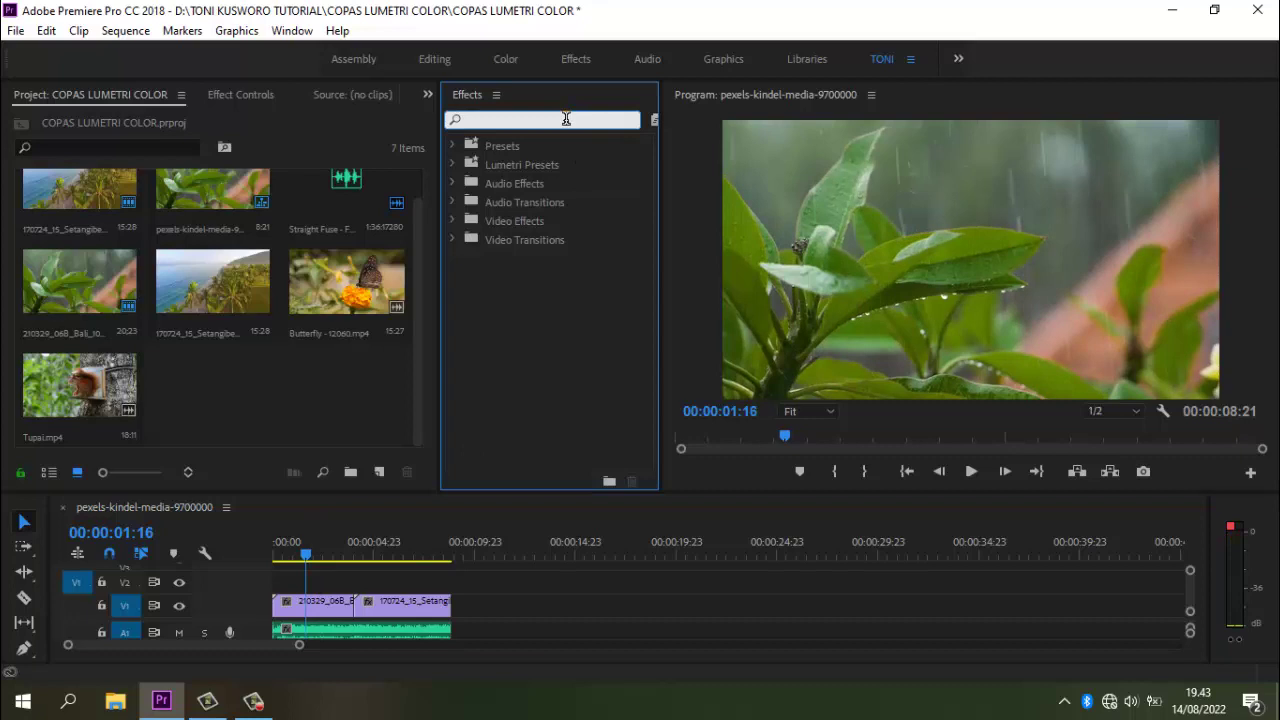
text(lumetri co)
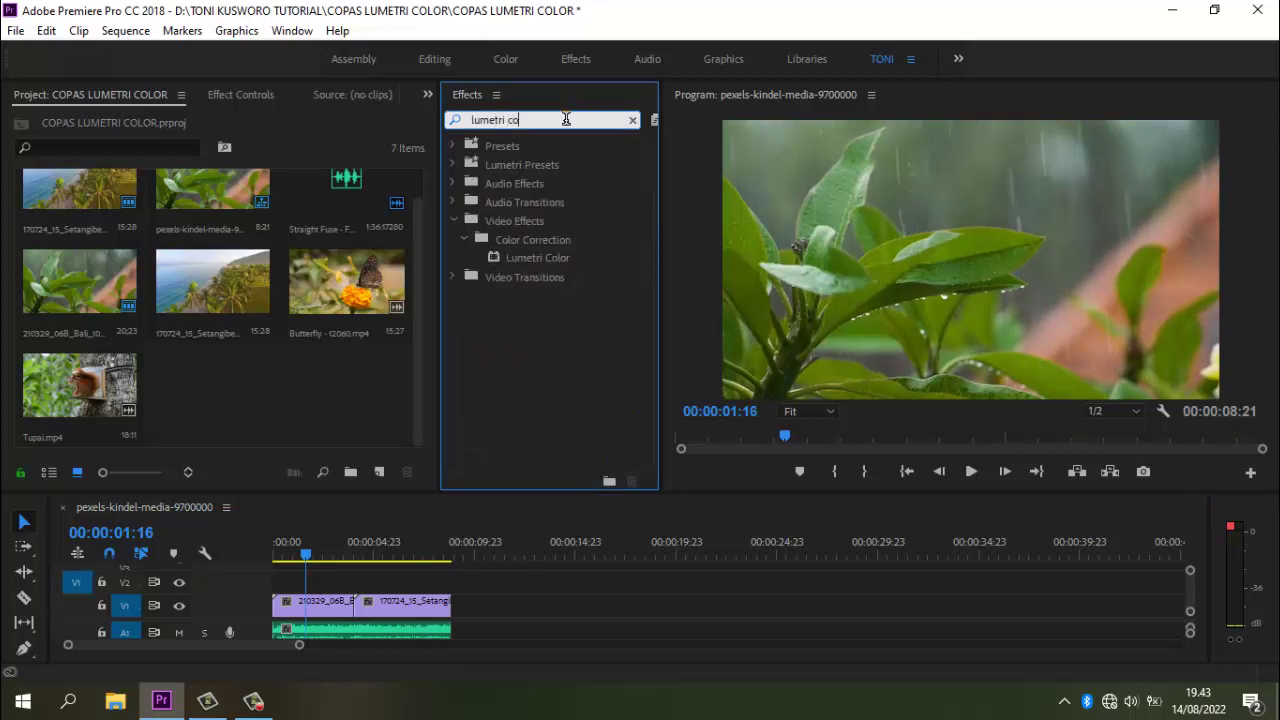
text(lor)
drag(538, 256, 336, 590)
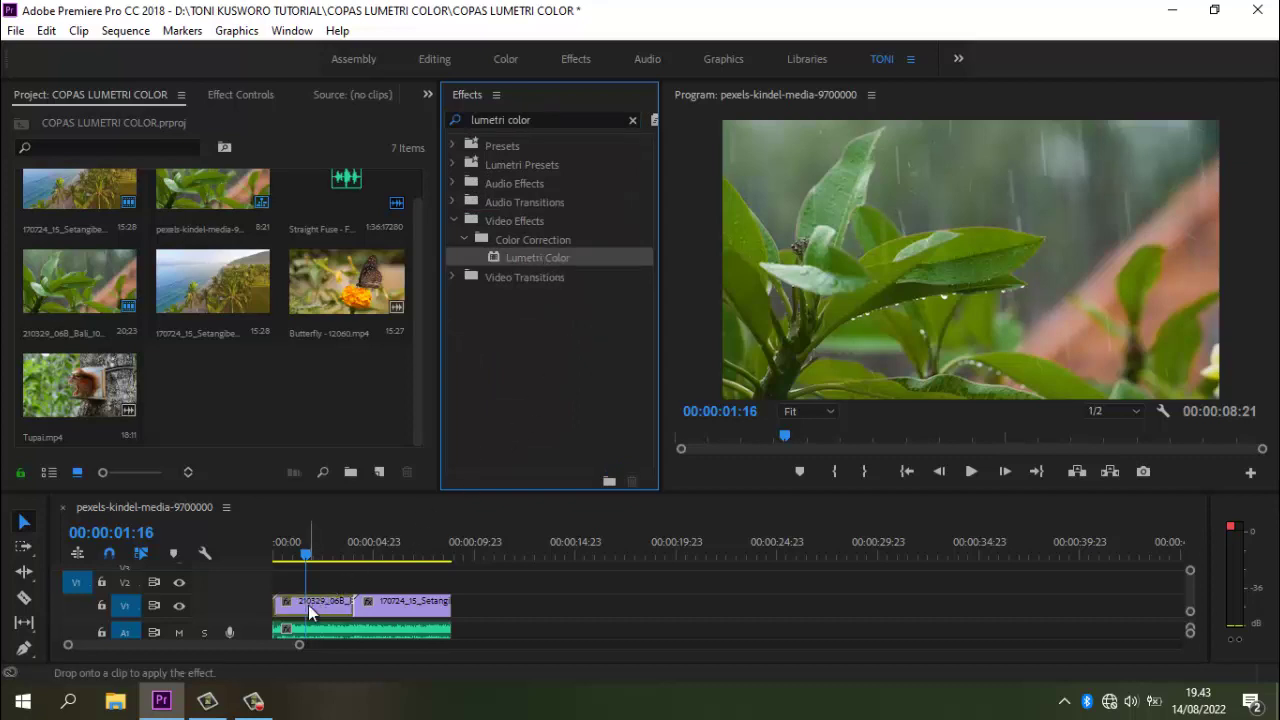
drag(336, 590, 314, 606)
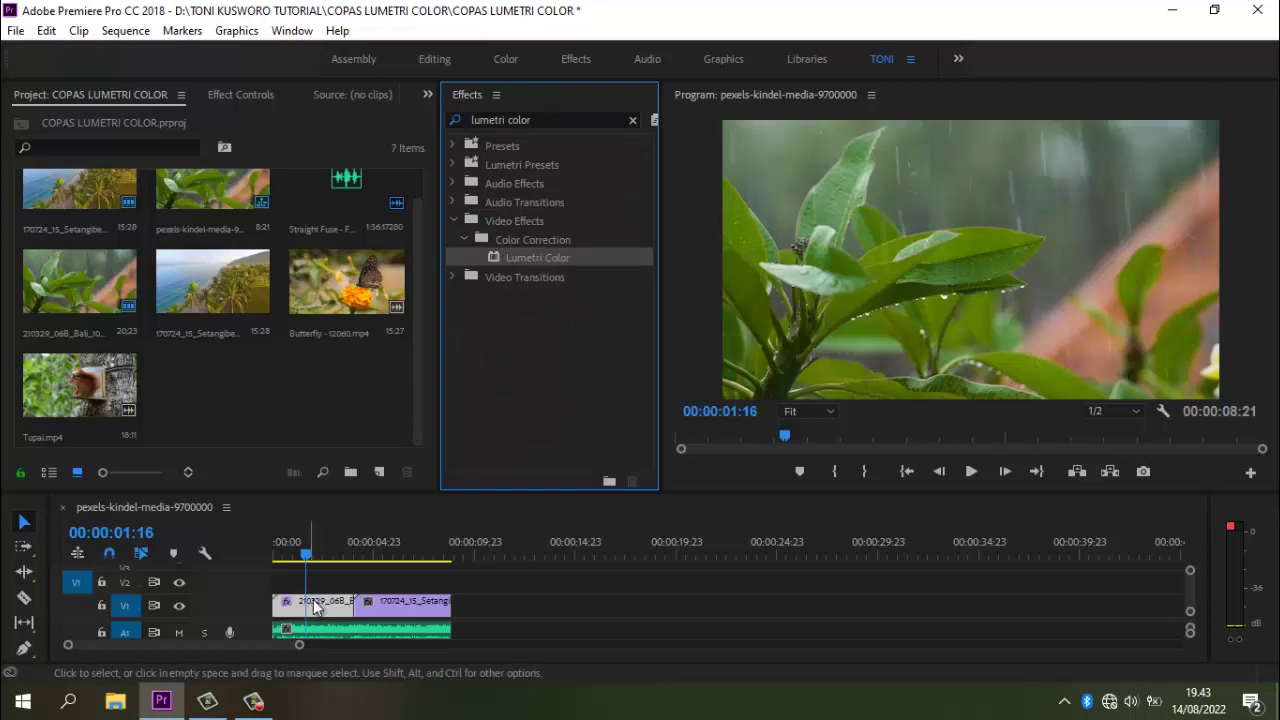
click(257, 96)
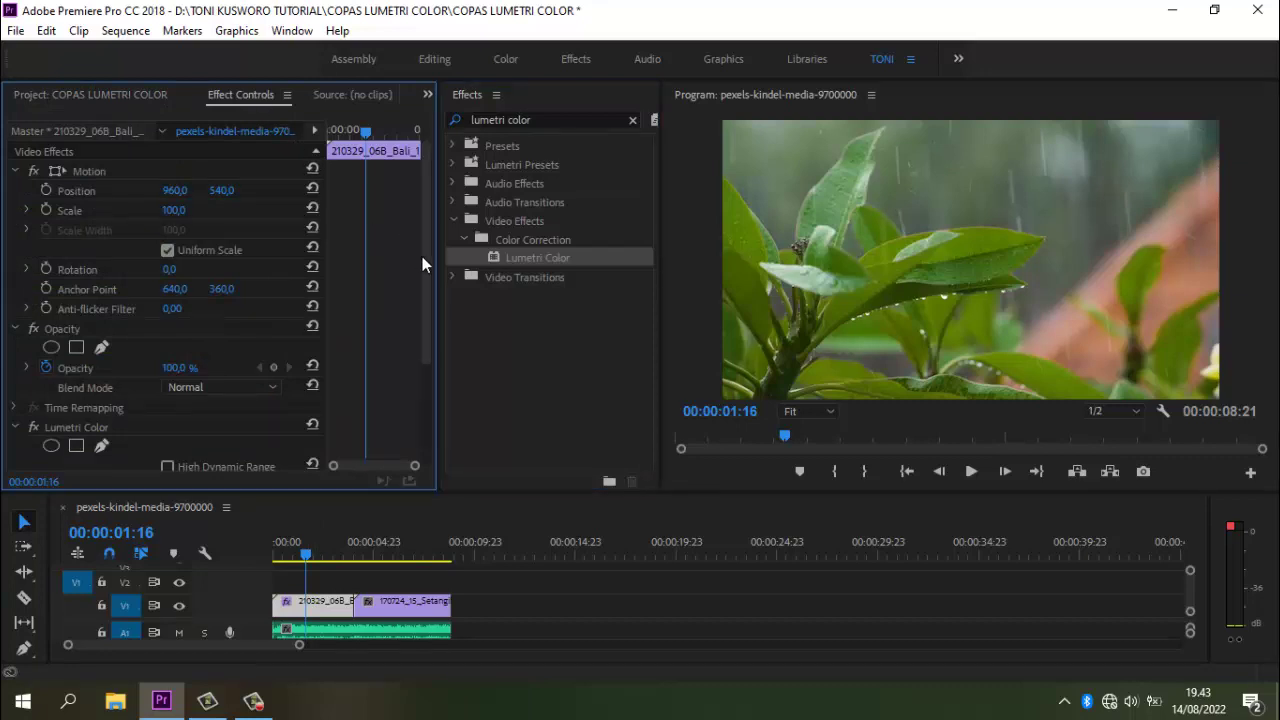
- Expand Lumetri Color's Creative section, showing Look None, Intensity 100 and Saturation 100
drag(422, 264, 439, 411)
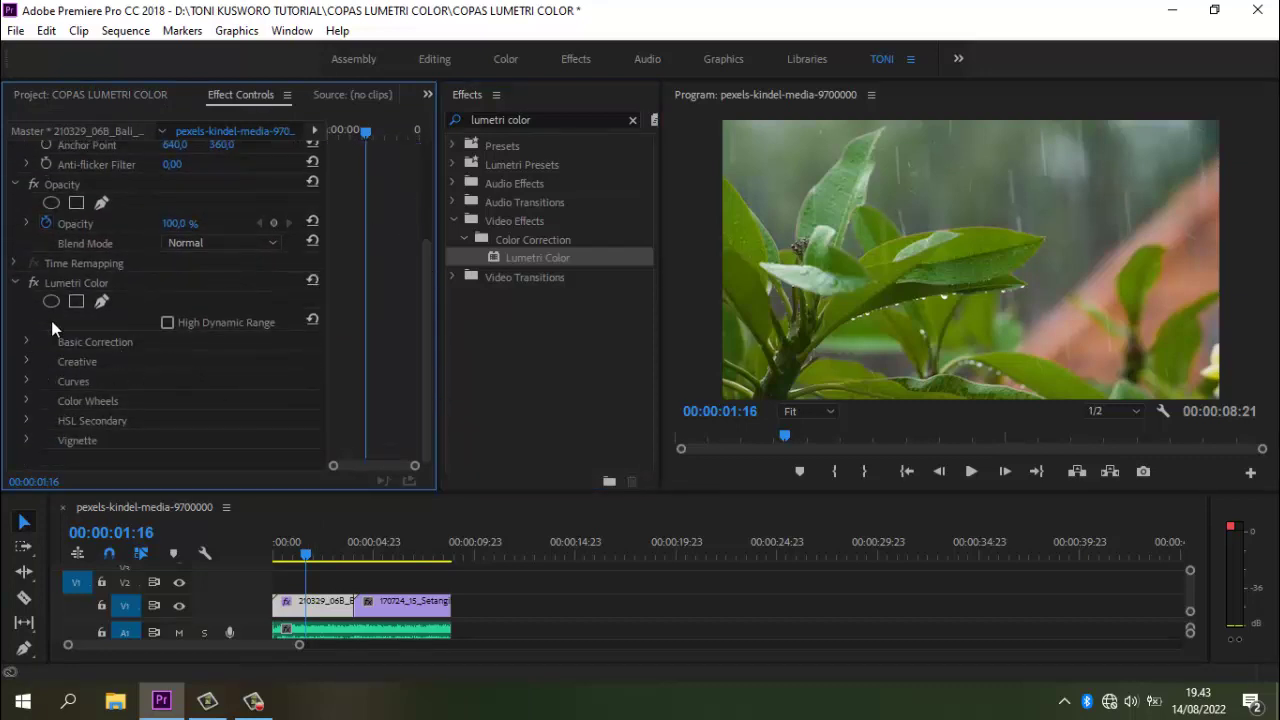
click(26, 342)
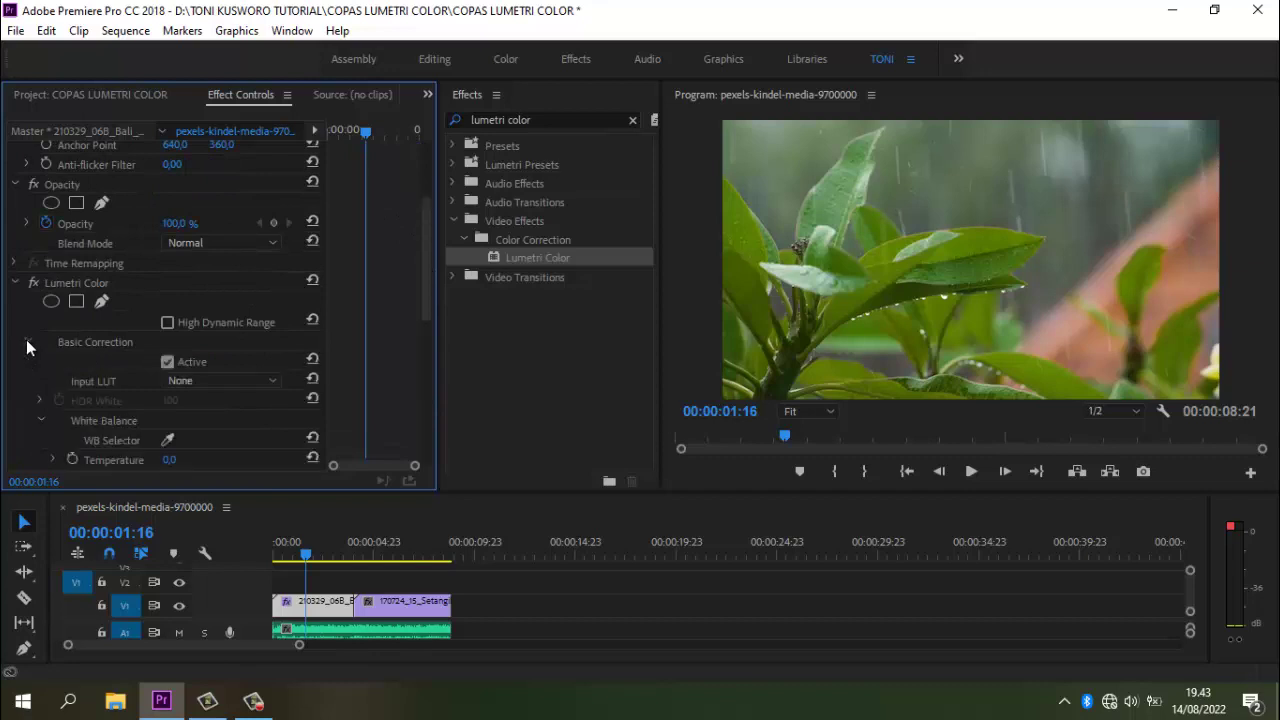
drag(425, 323, 431, 400)
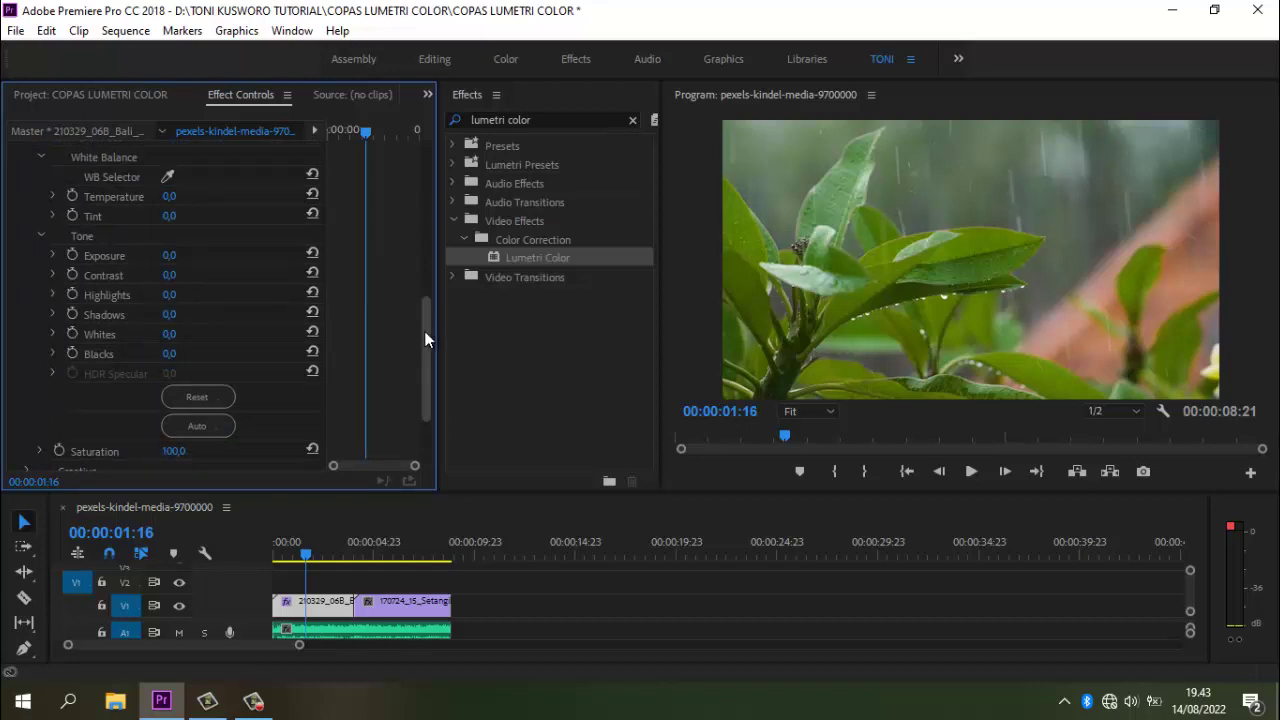
drag(426, 326, 427, 308)
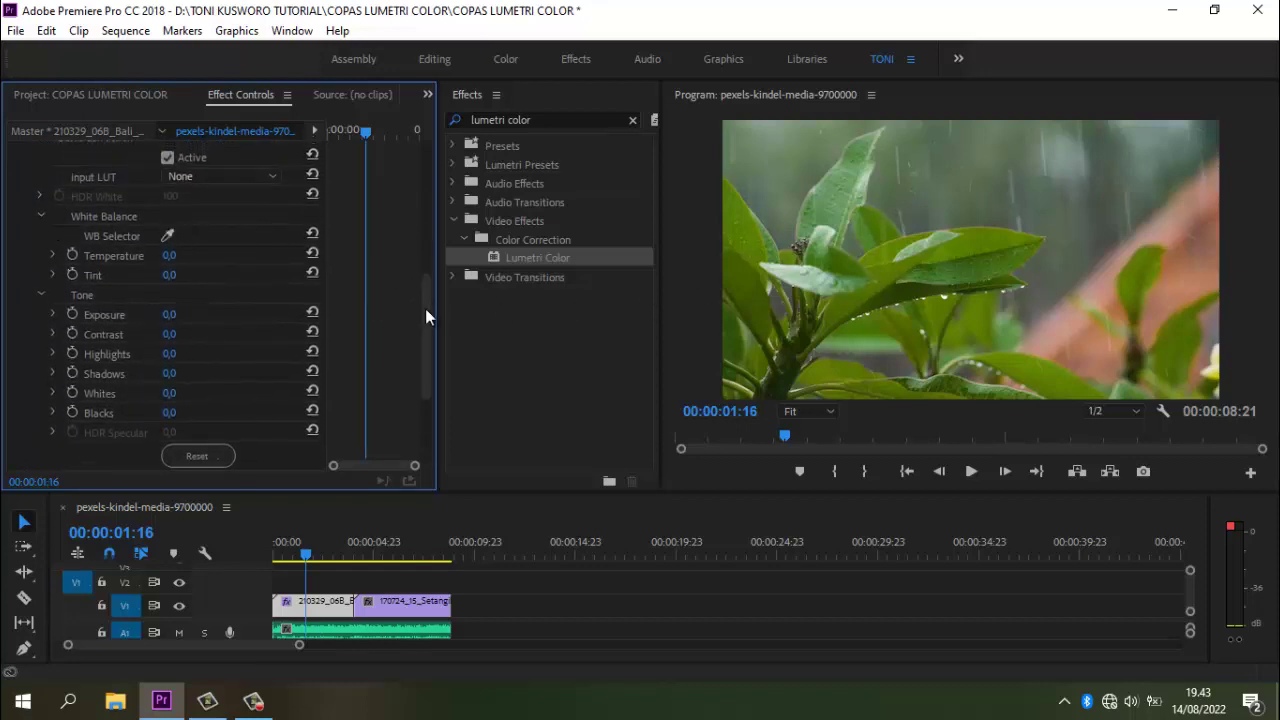
scroll(230, 270, up, 3)
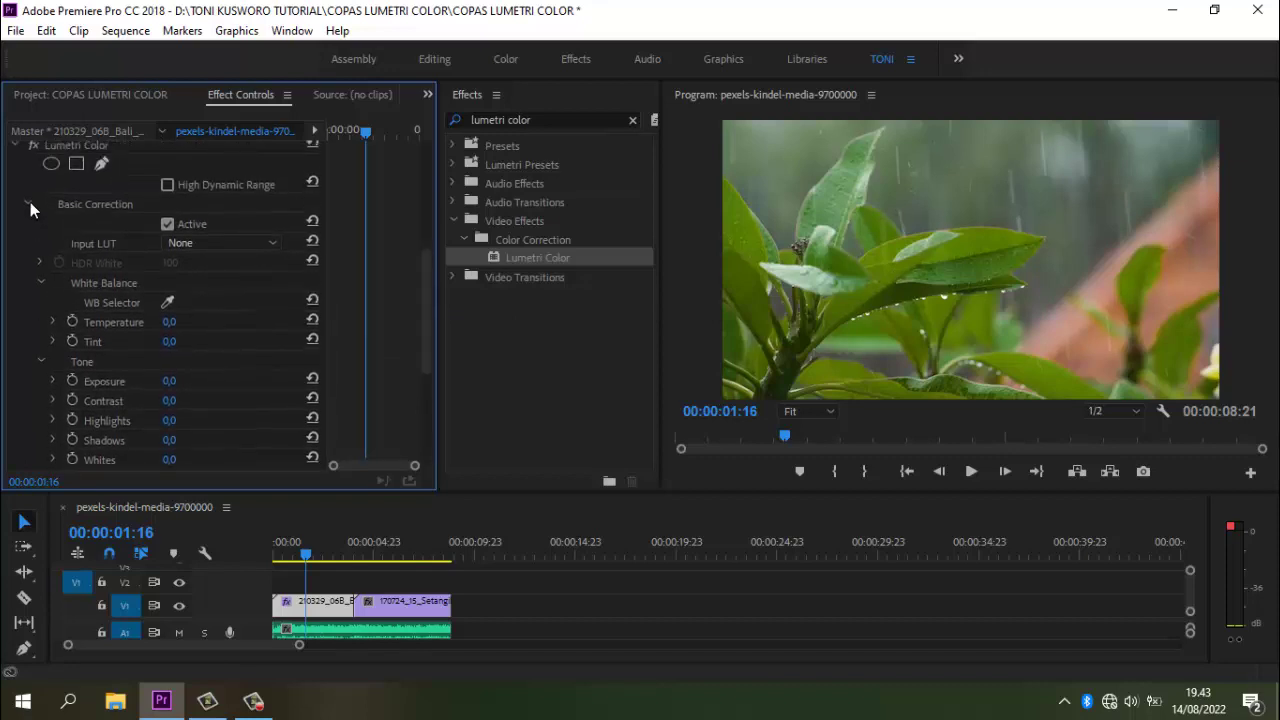
click(29, 203)
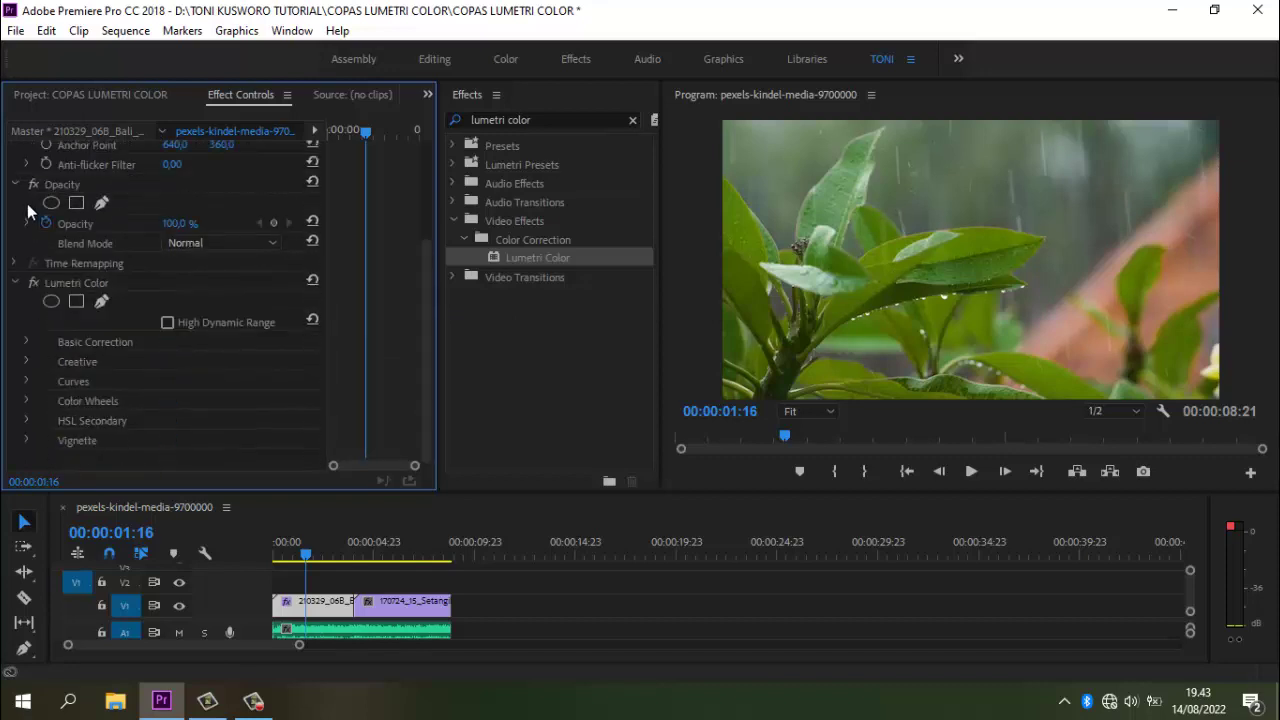
click(26, 361)
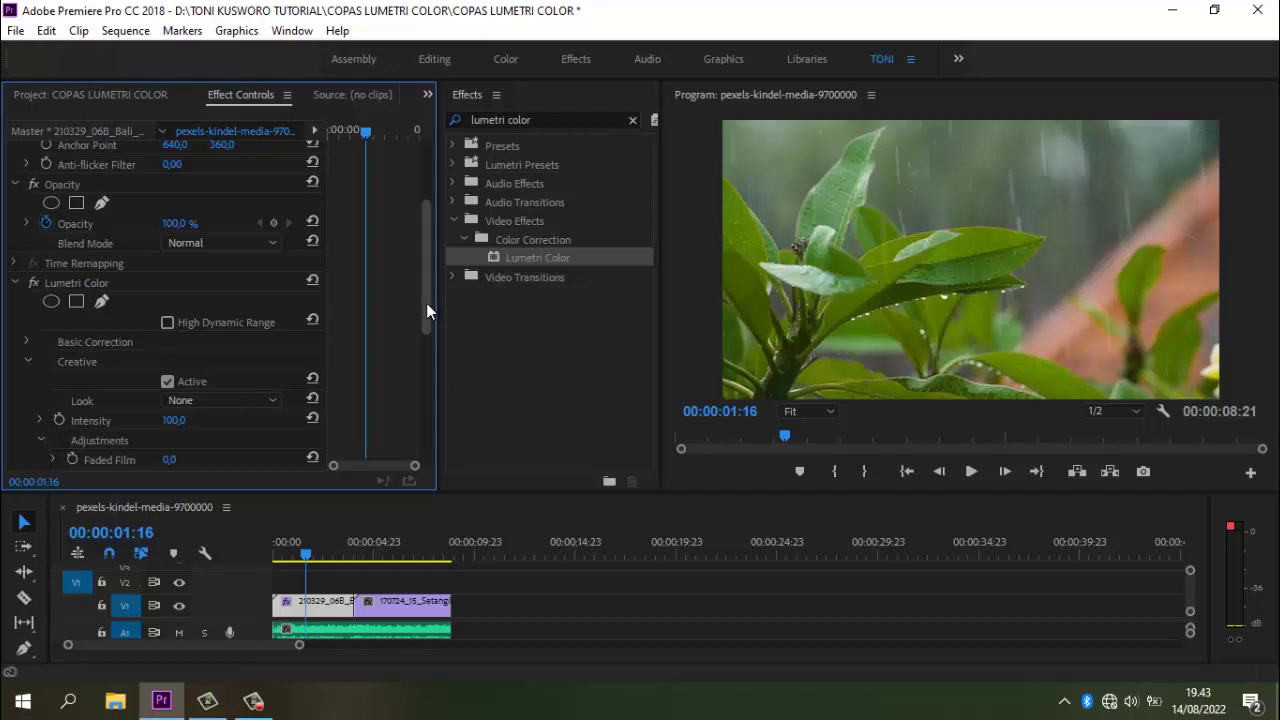
drag(426, 303, 432, 340)
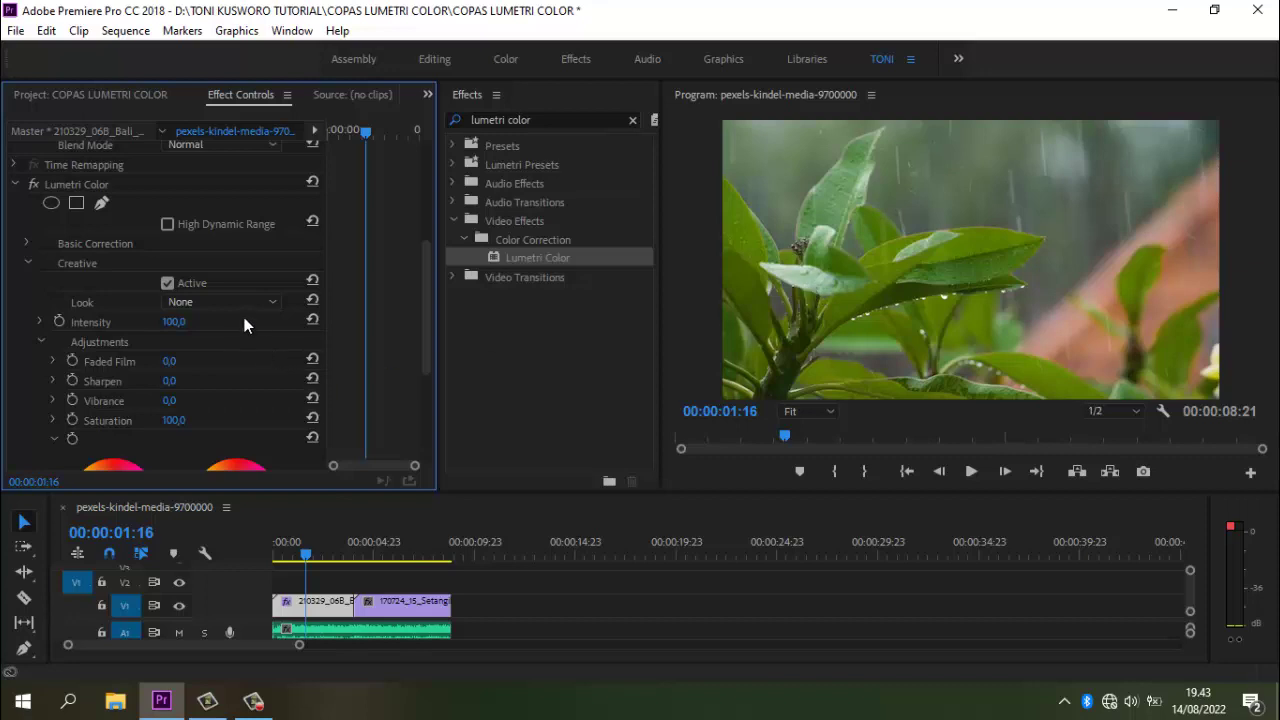
- Load COLOR 1.cube from Premiere's Lumetri > LUTs > Creative folder as the Creative Look
click(268, 306)
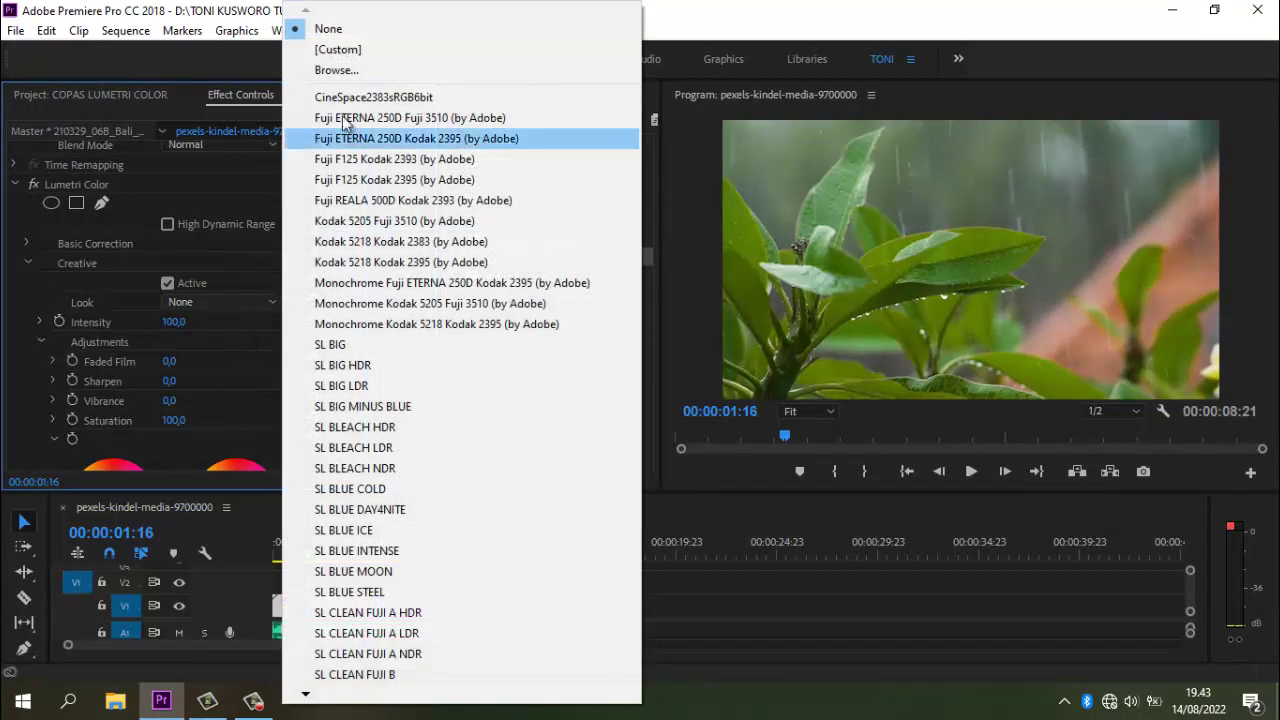
click(341, 70)
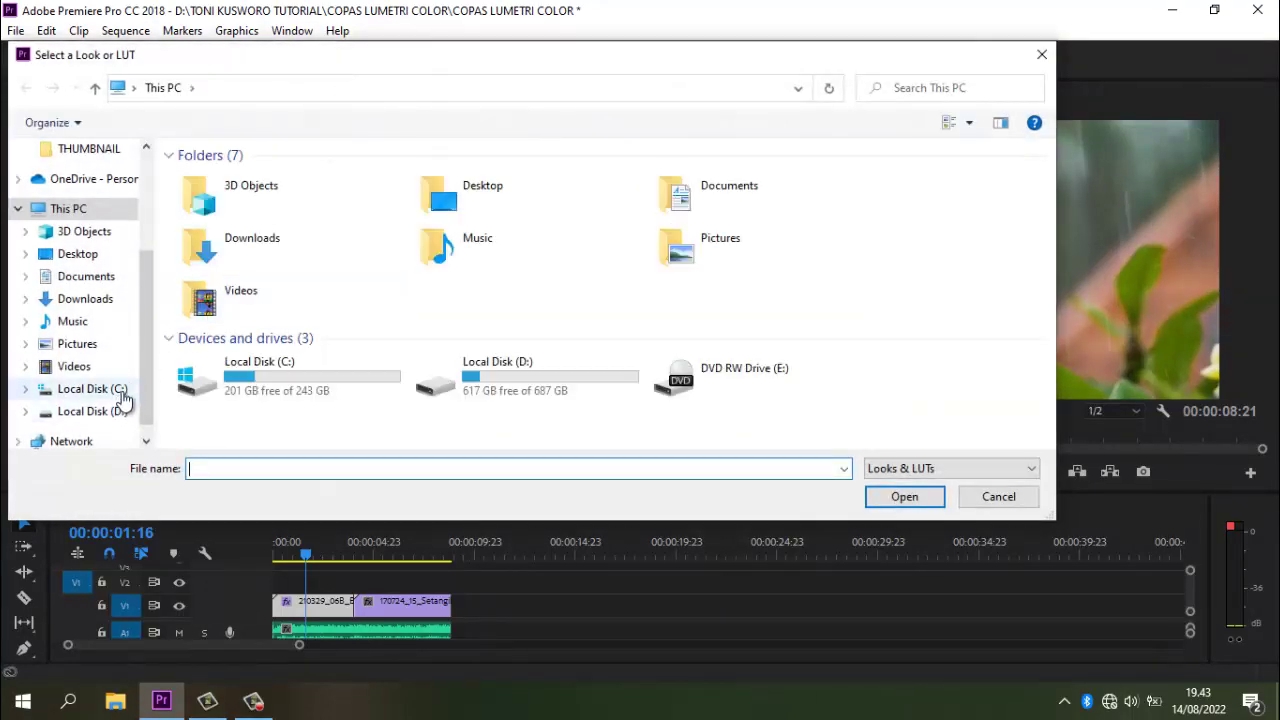
click(85, 389)
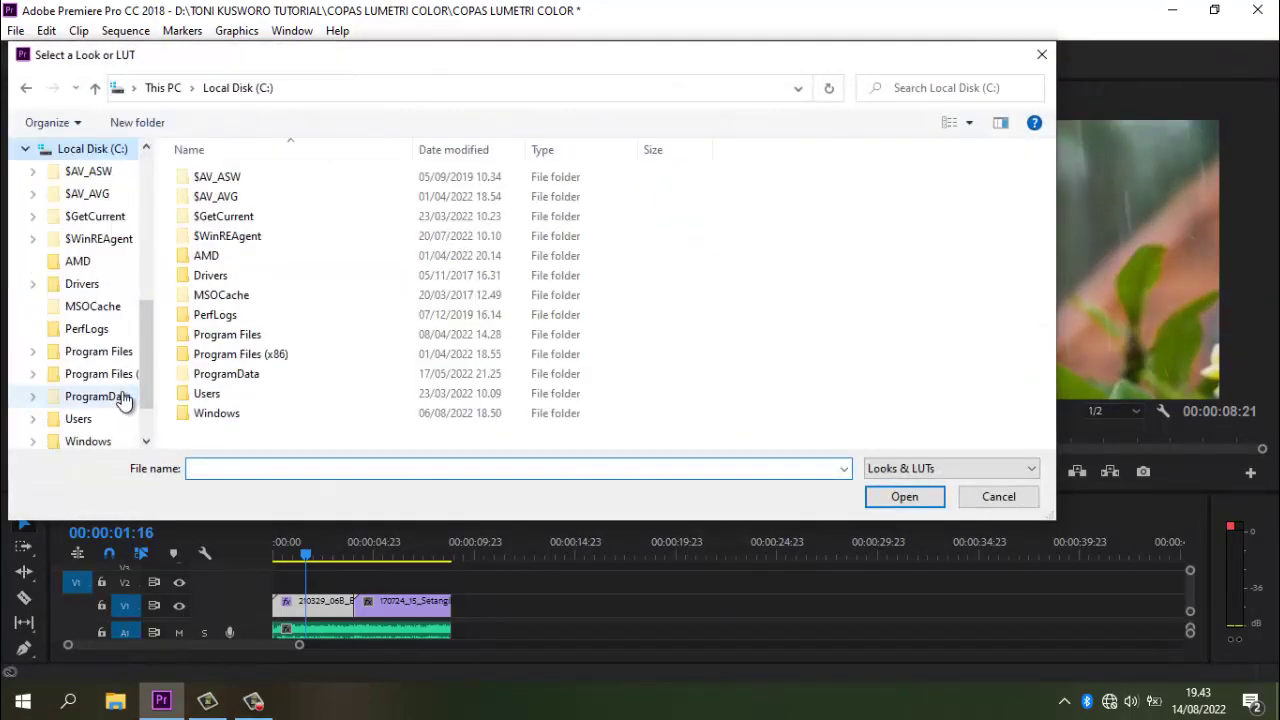
double_click(245, 336)
double_click(209, 177)
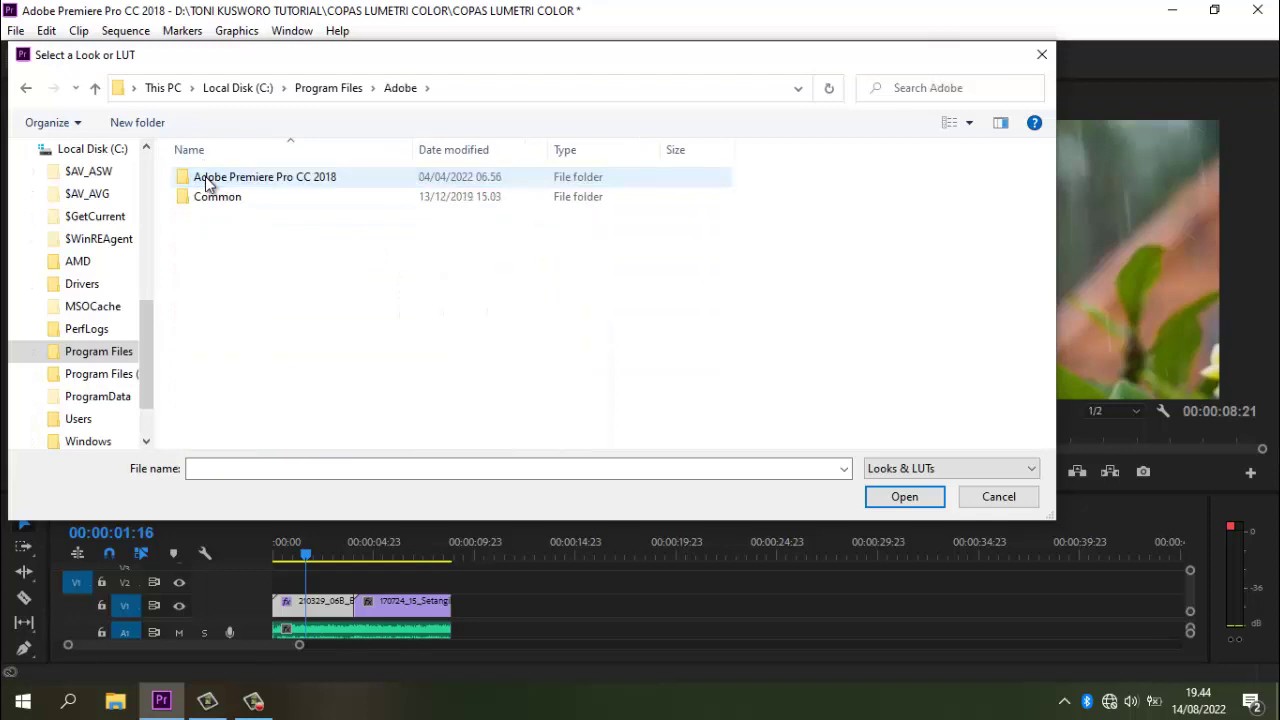
click(260, 185)
double_click(260, 185)
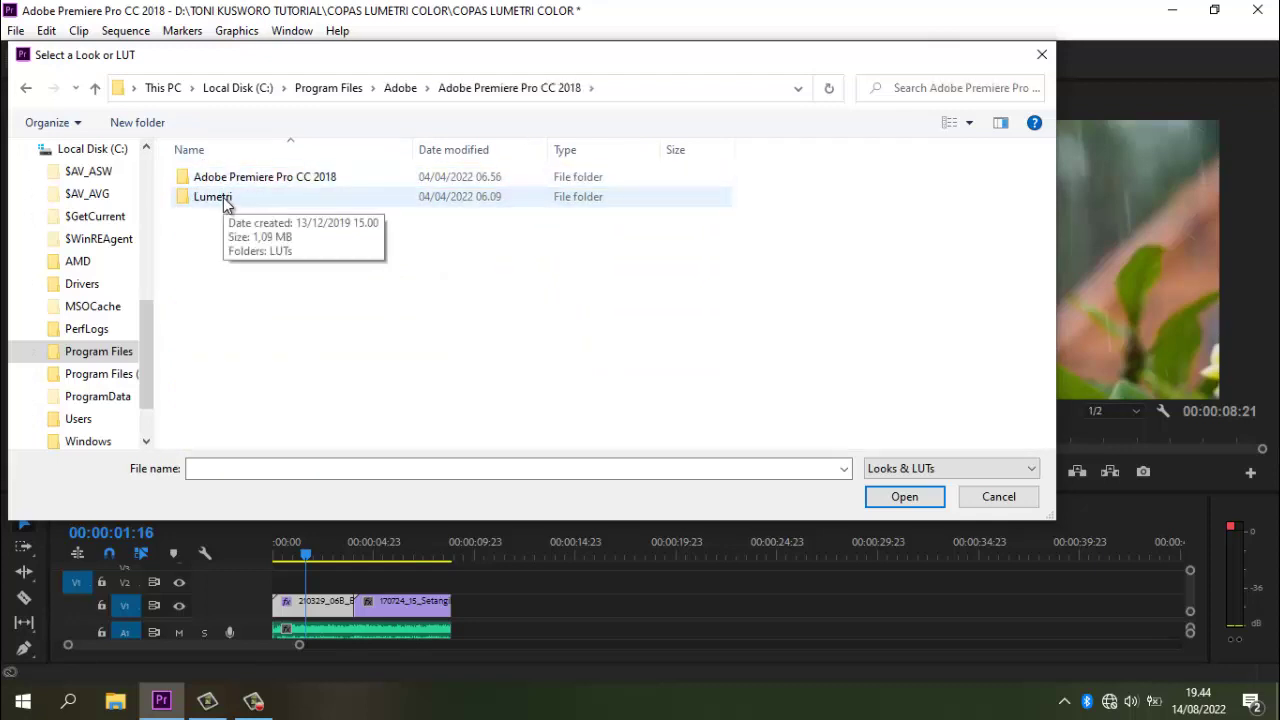
double_click(224, 197)
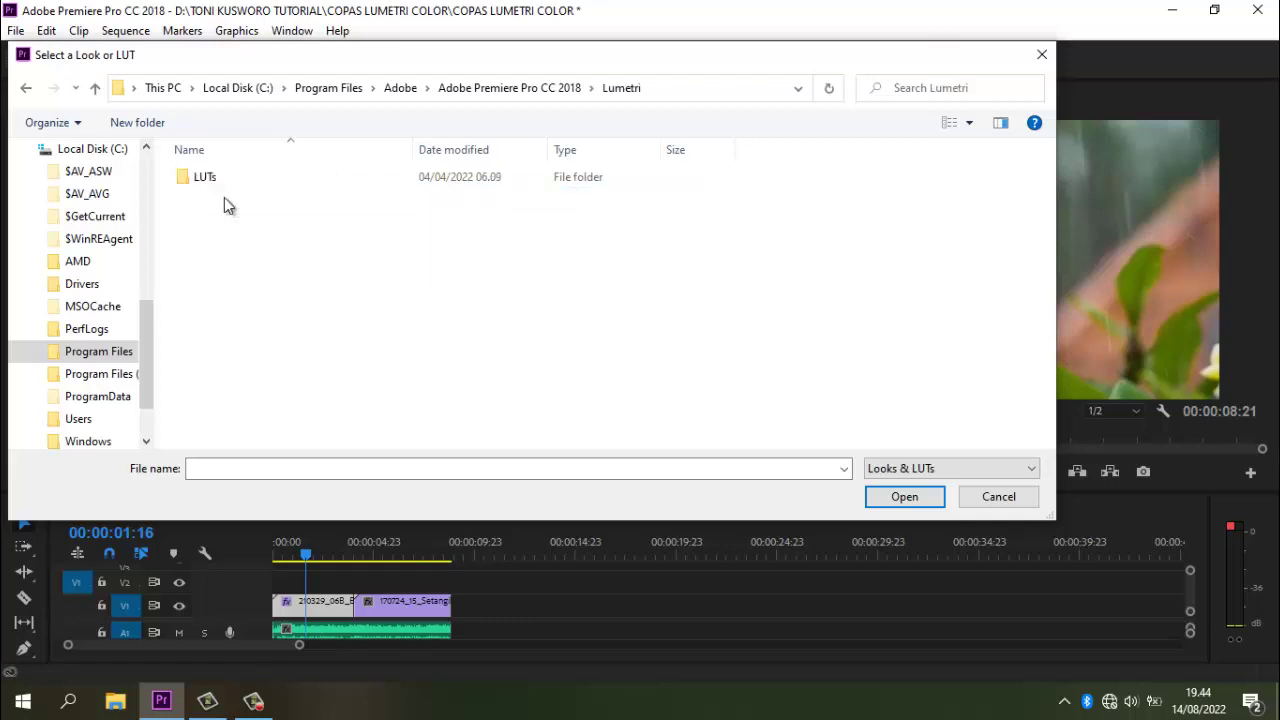
click(219, 180)
double_click(220, 178)
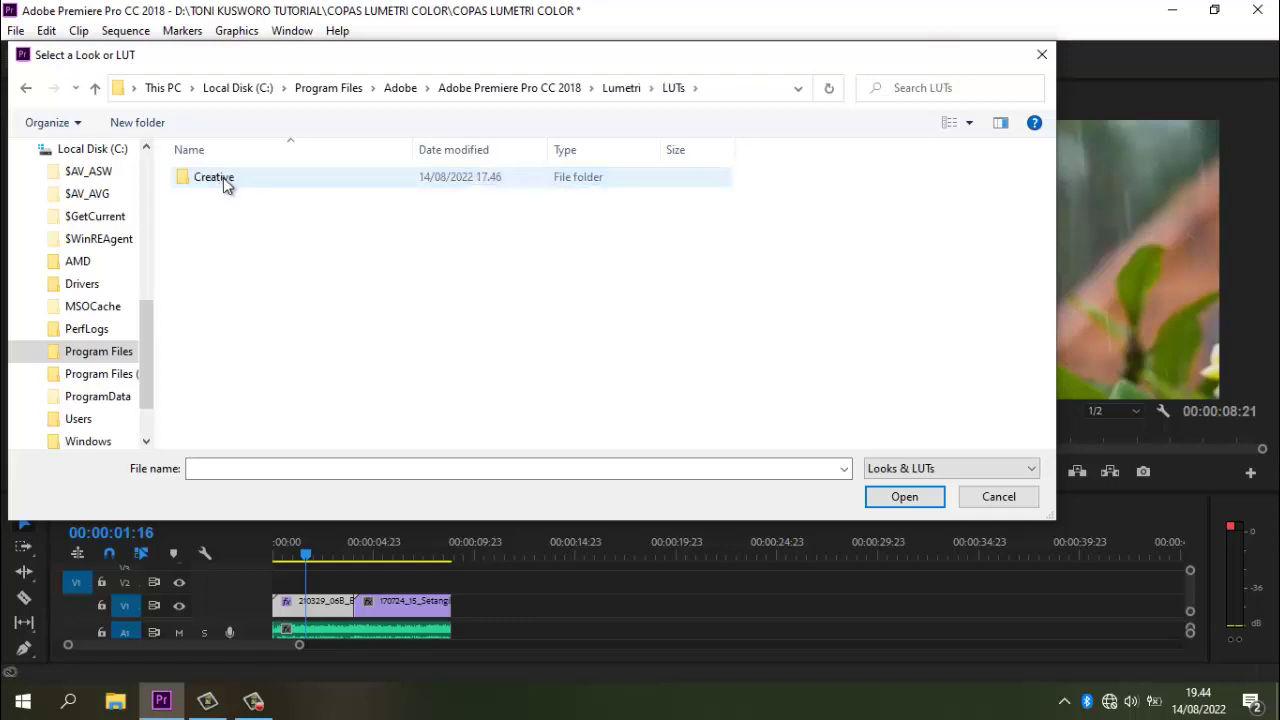
double_click(223, 177)
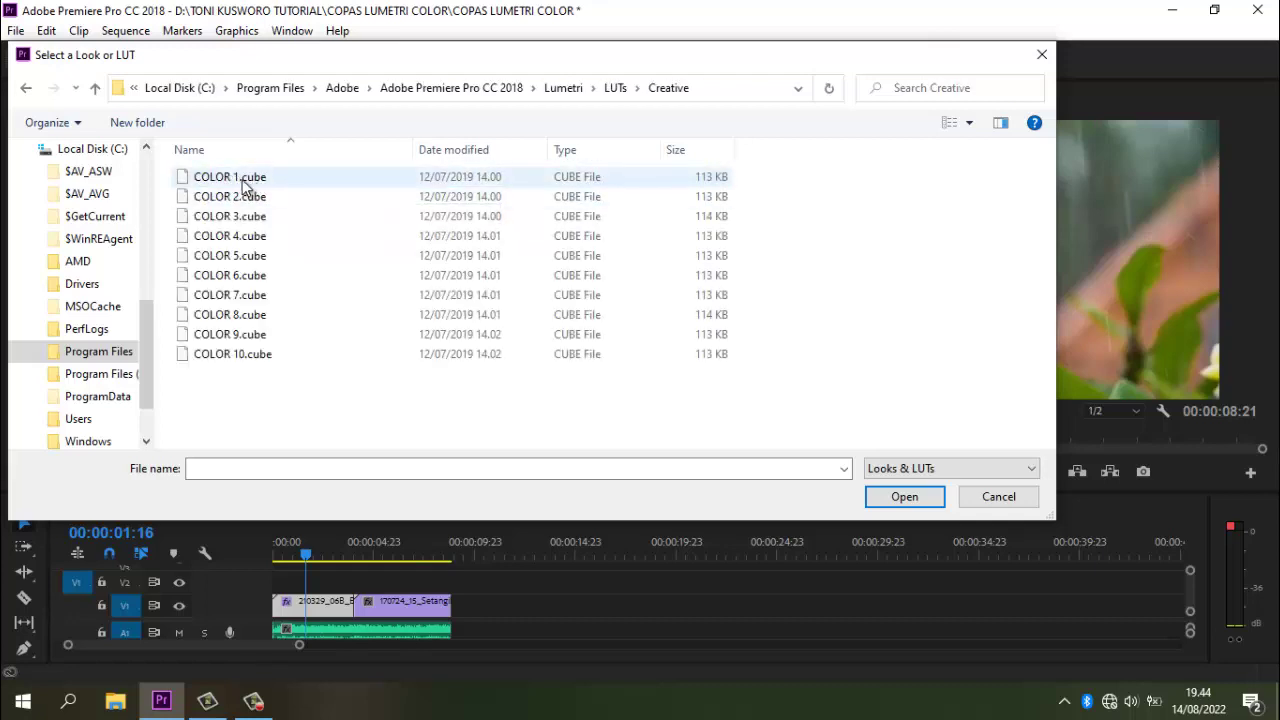
click(246, 187)
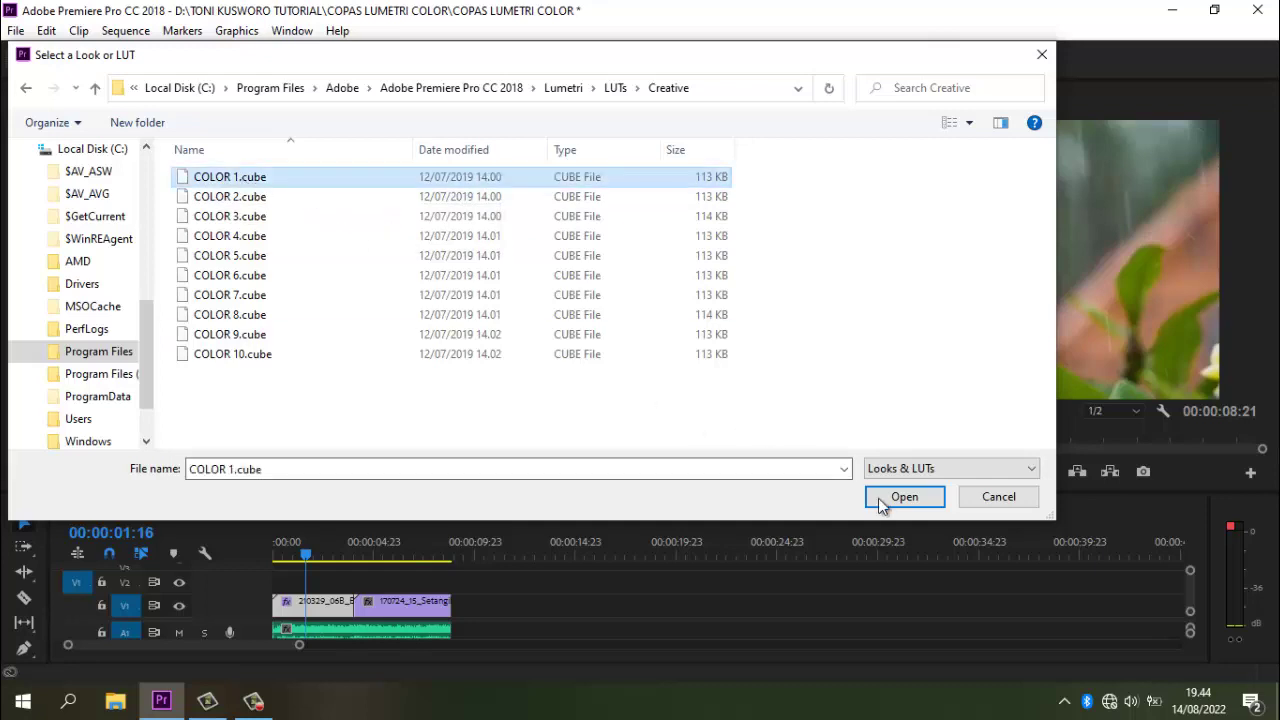
click(907, 494)
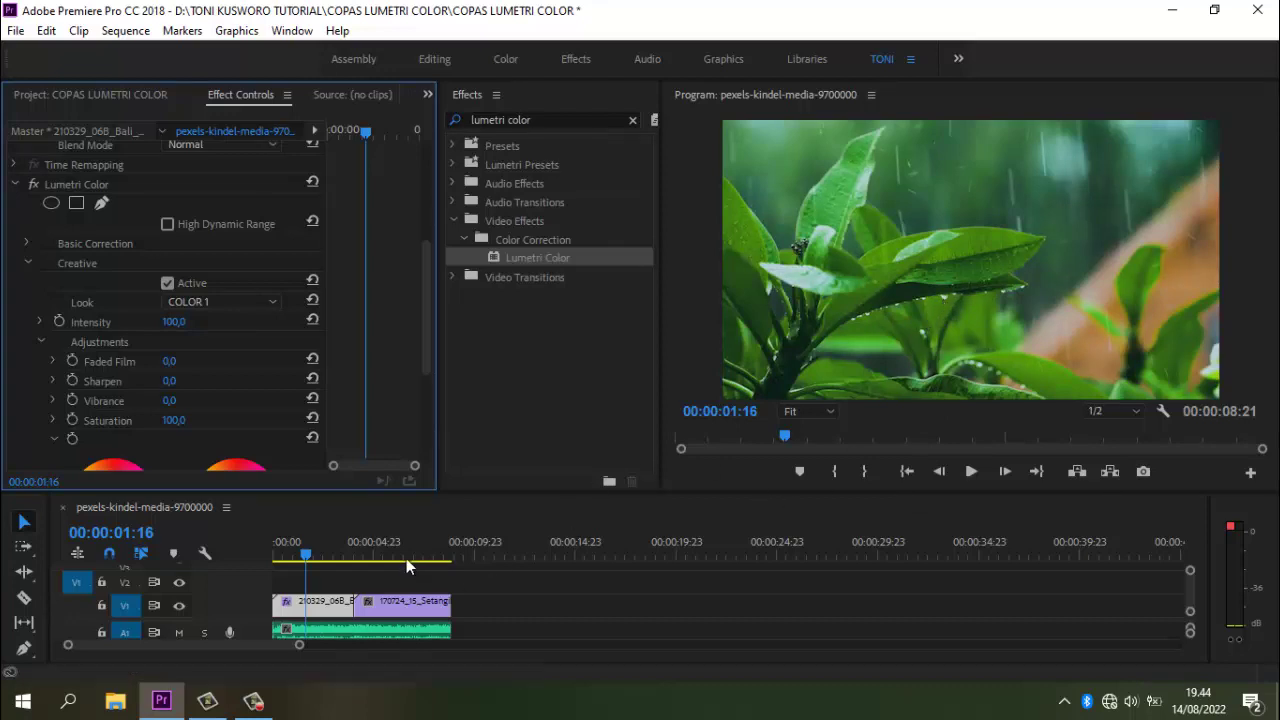
- Review the Basic Correction and Creative settings, confirming the COLOR 1 look at 100 intensity
click(27, 263)
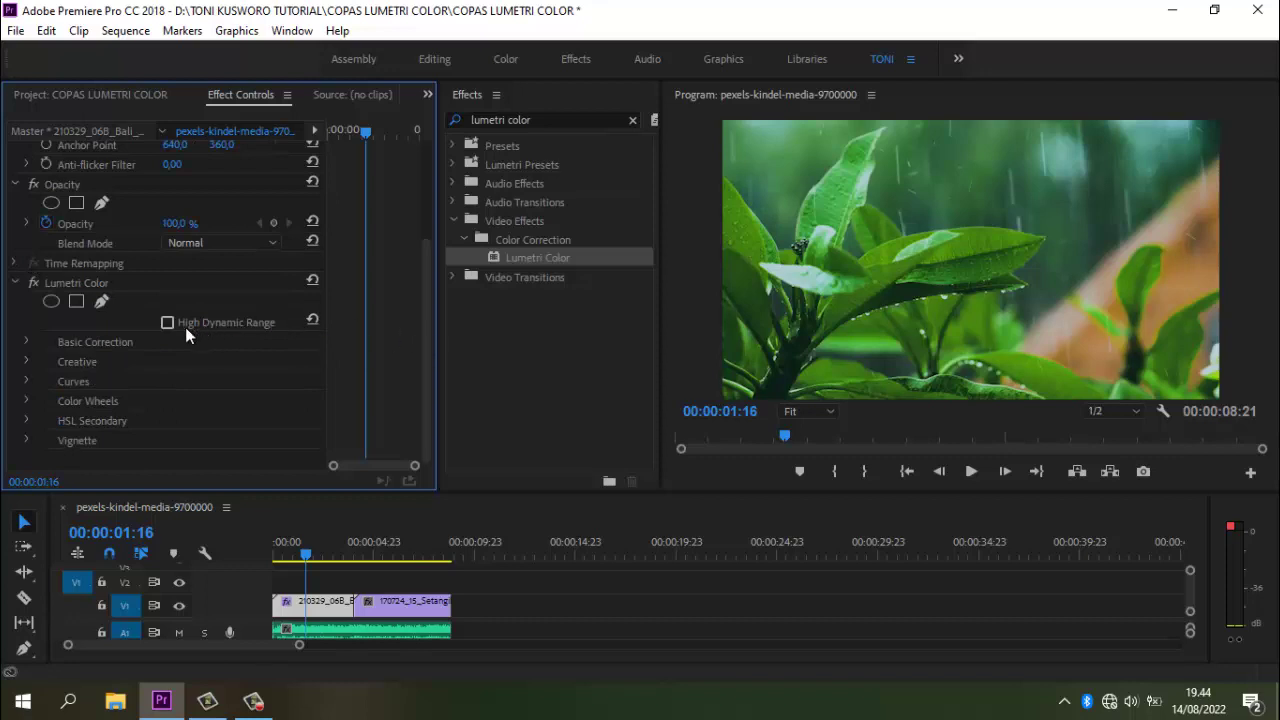
click(27, 342)
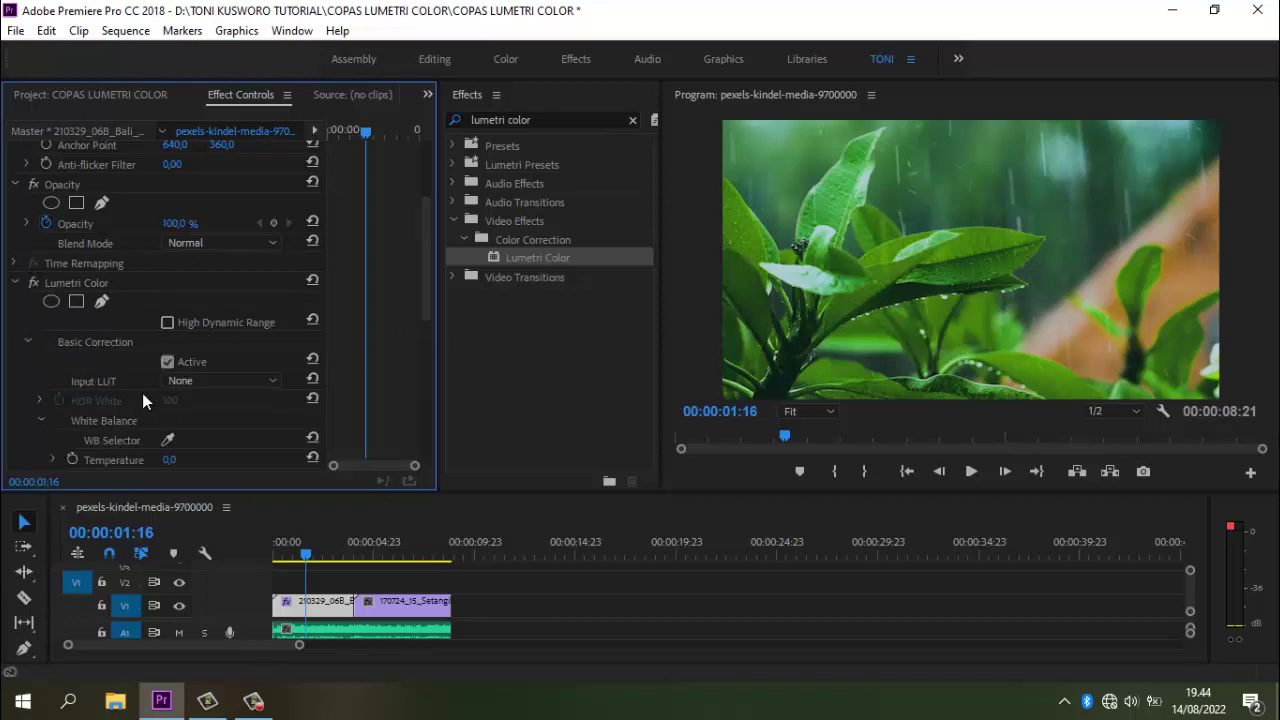
drag(423, 330, 406, 417)
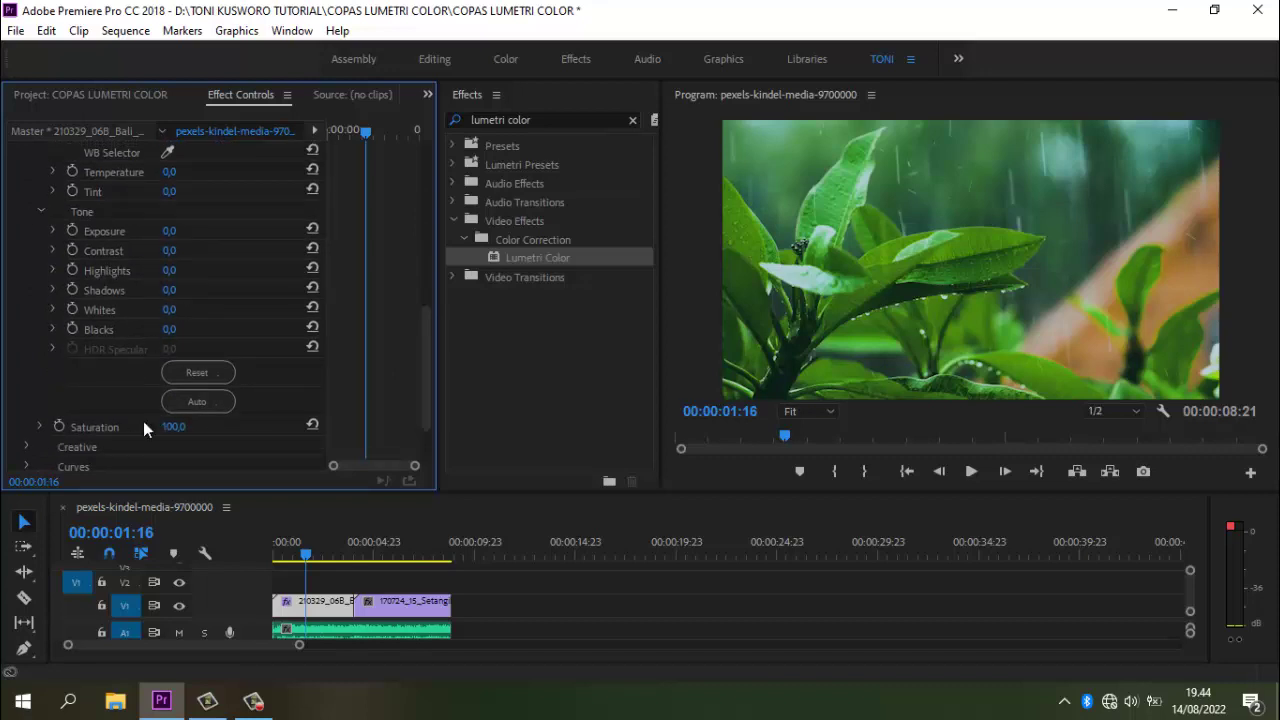
drag(425, 389, 423, 428)
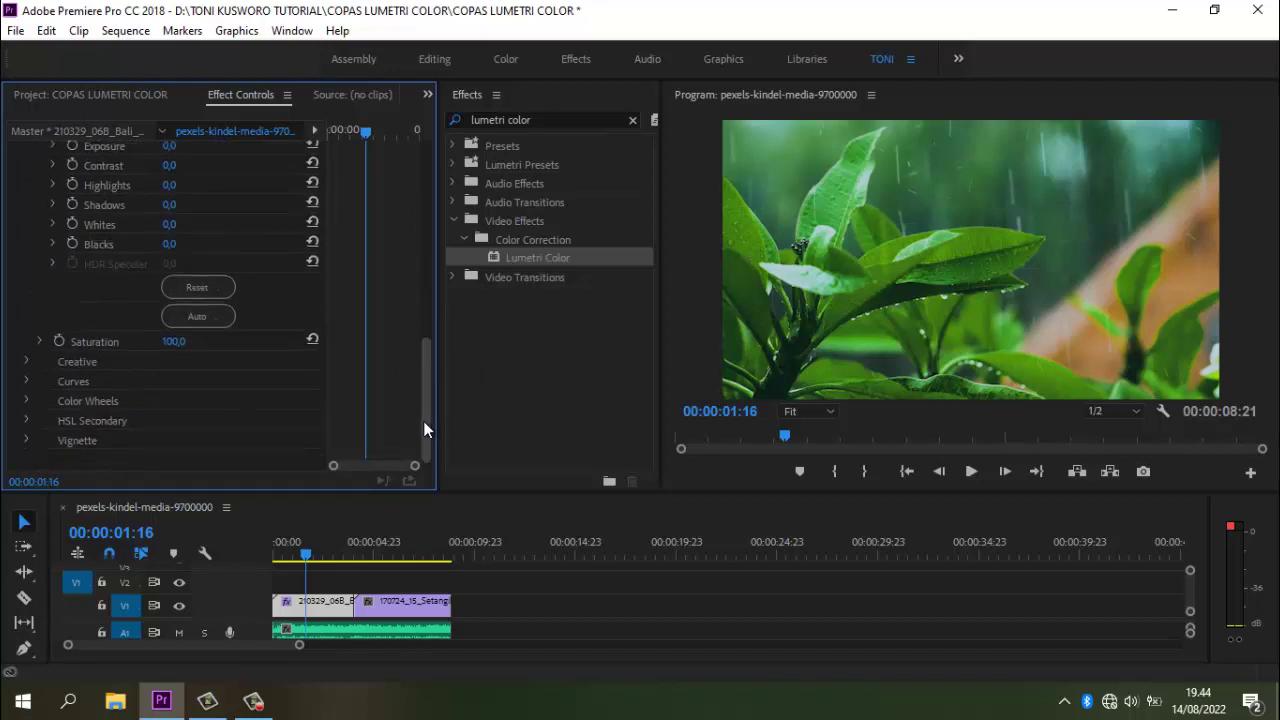
click(26, 361)
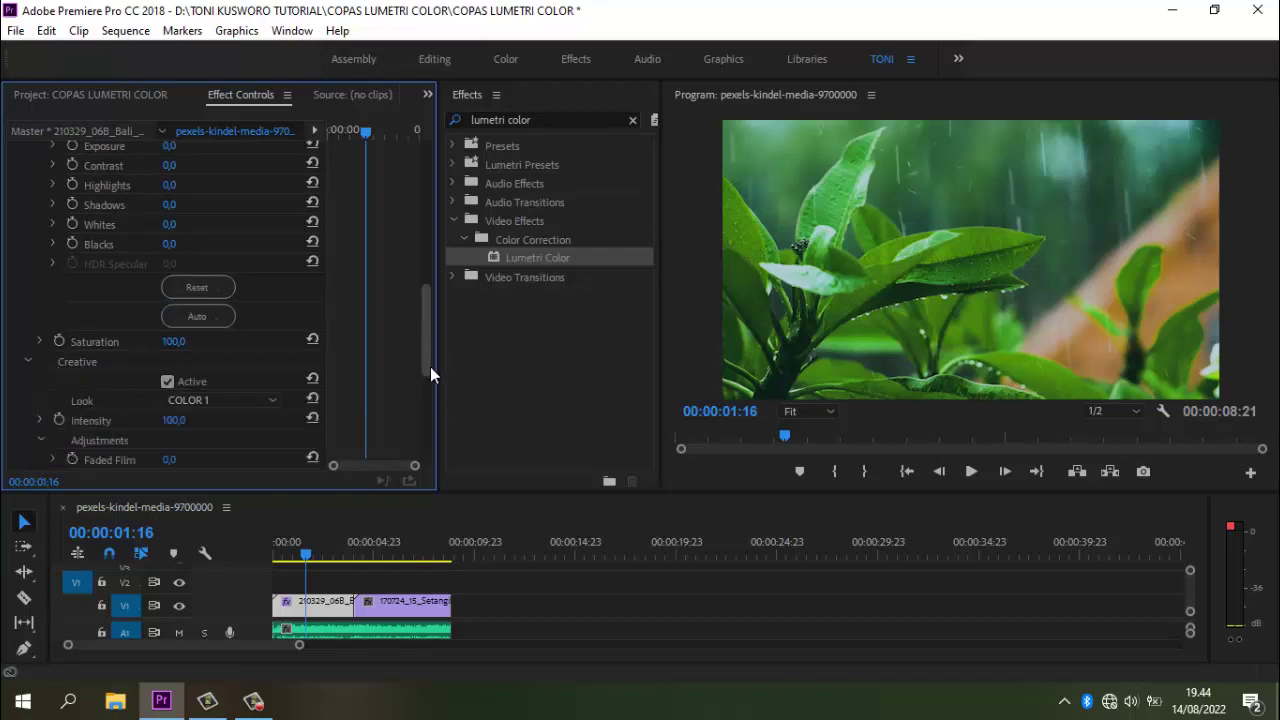
drag(430, 366, 428, 418)
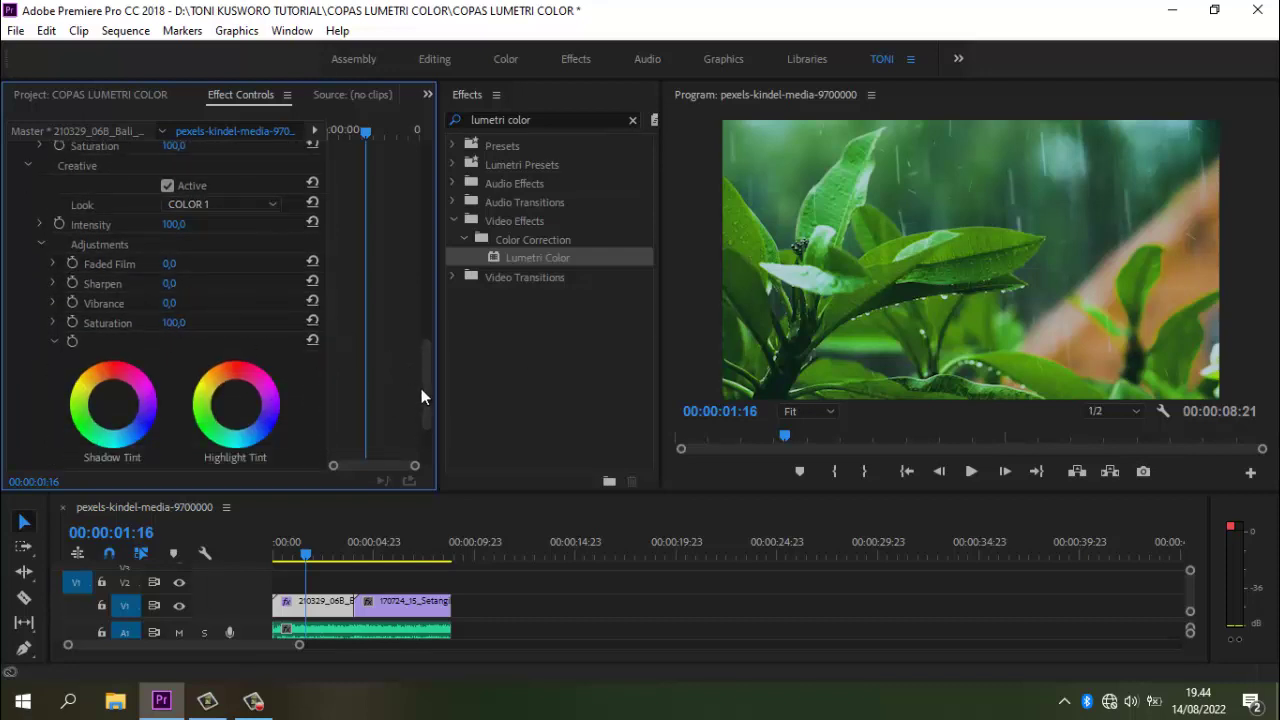
drag(424, 396, 433, 337)
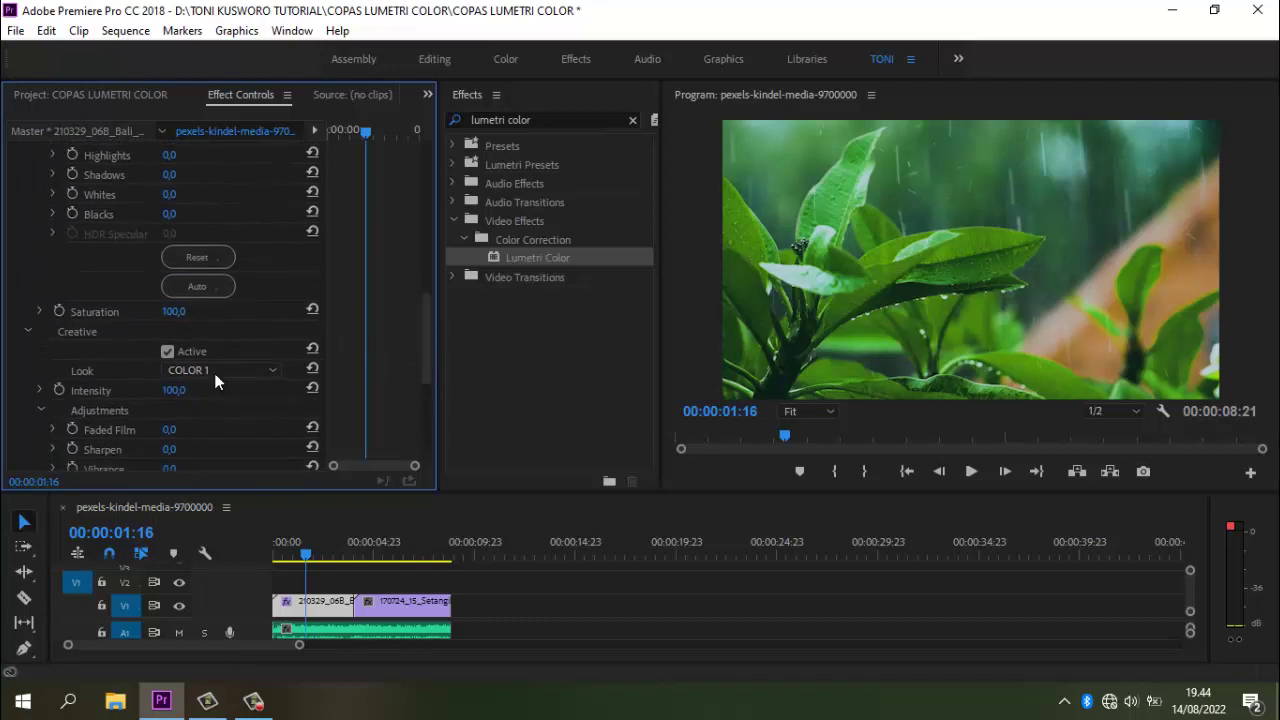
- Collapse the Adjustments, Creative and Basic Correction groups of Lumetri Color
click(41, 409)
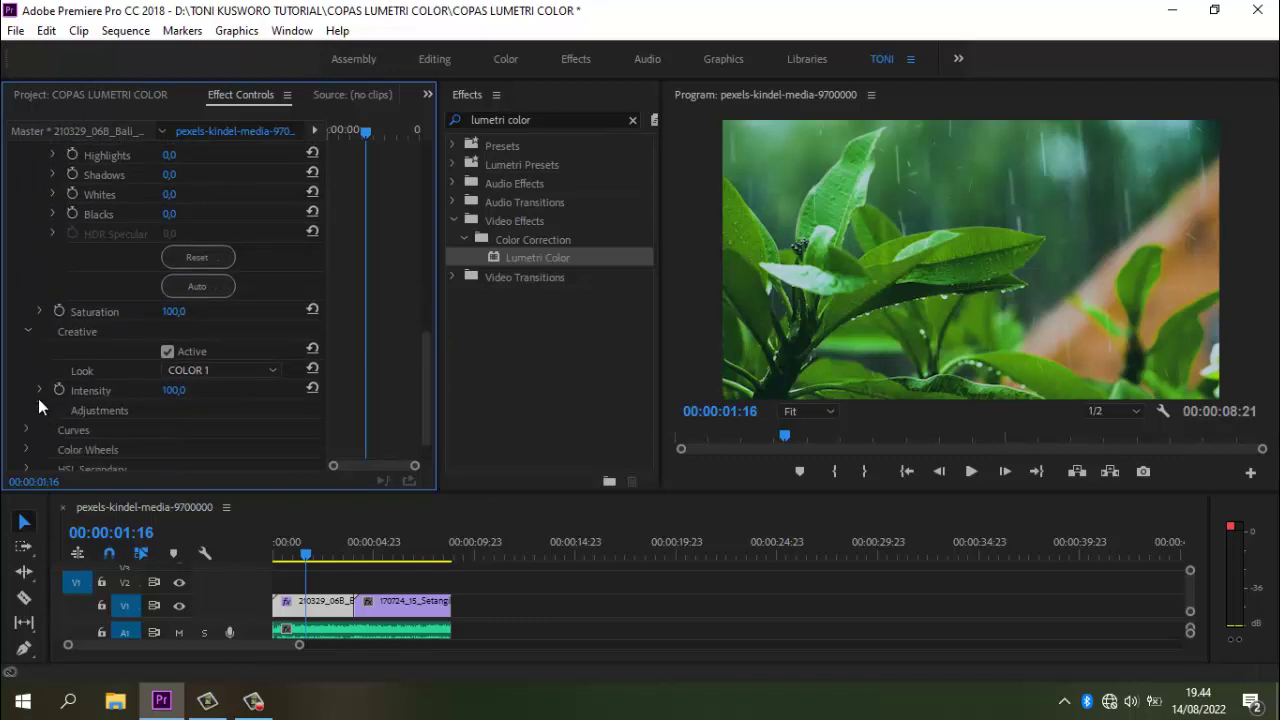
click(28, 333)
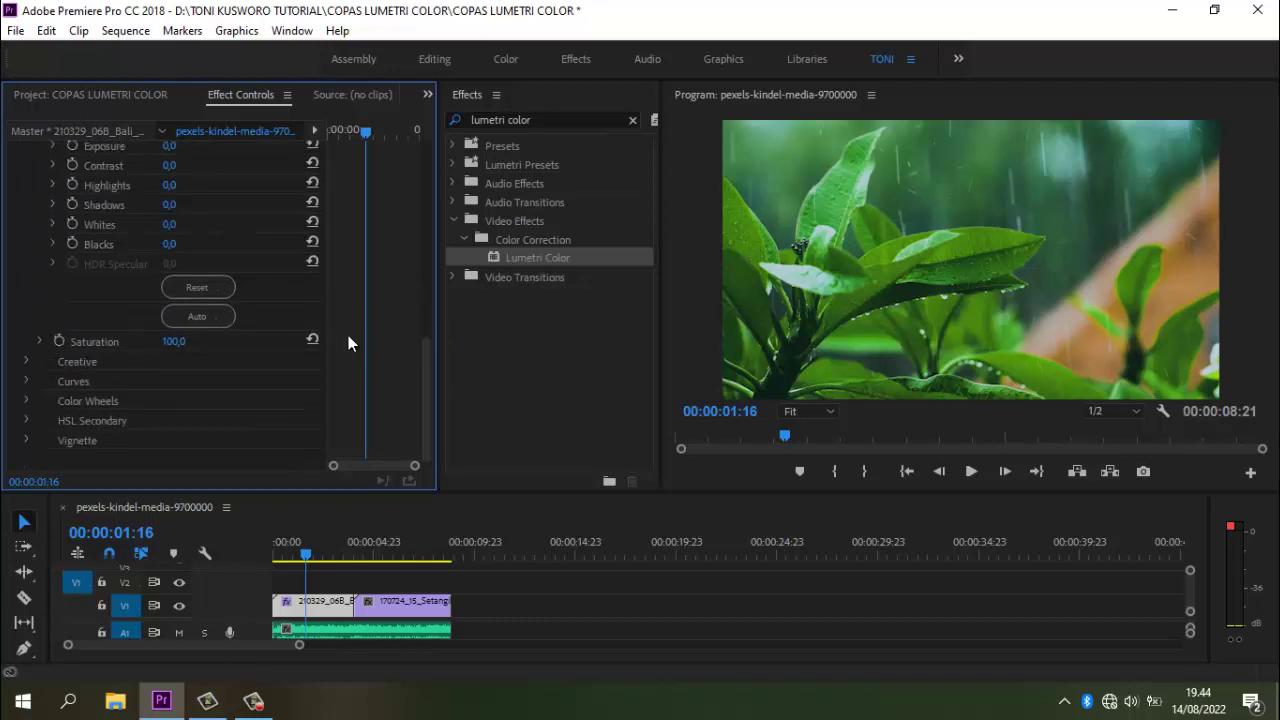
drag(424, 351, 434, 292)
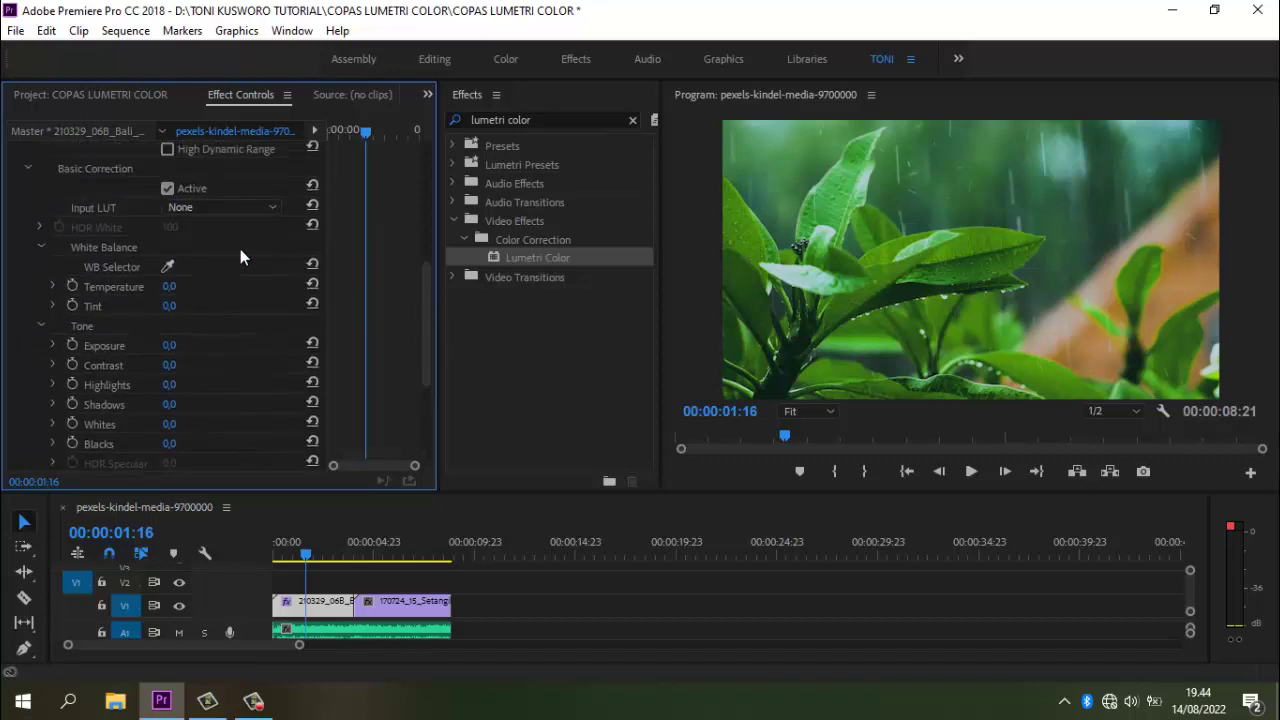
click(28, 172)
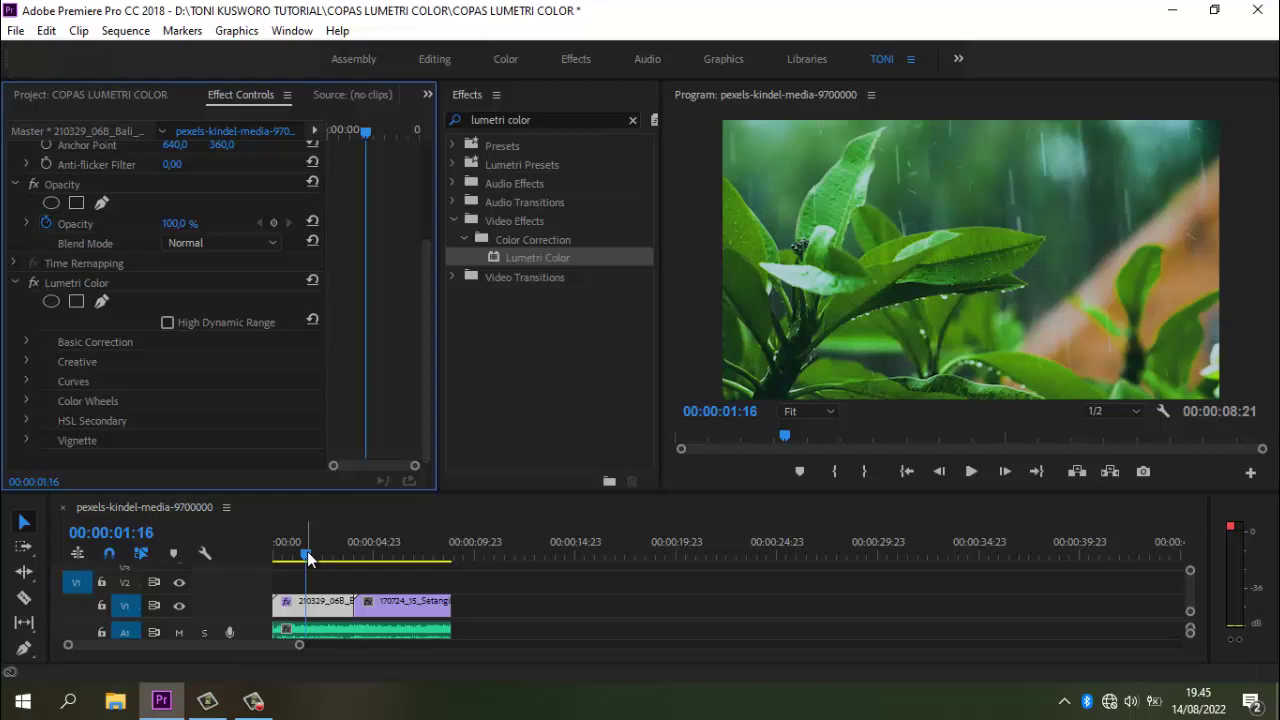
- Preview the beach clip, return to 00:00:02:03, and select the beach clip to view its effects
drag(308, 558, 397, 560)
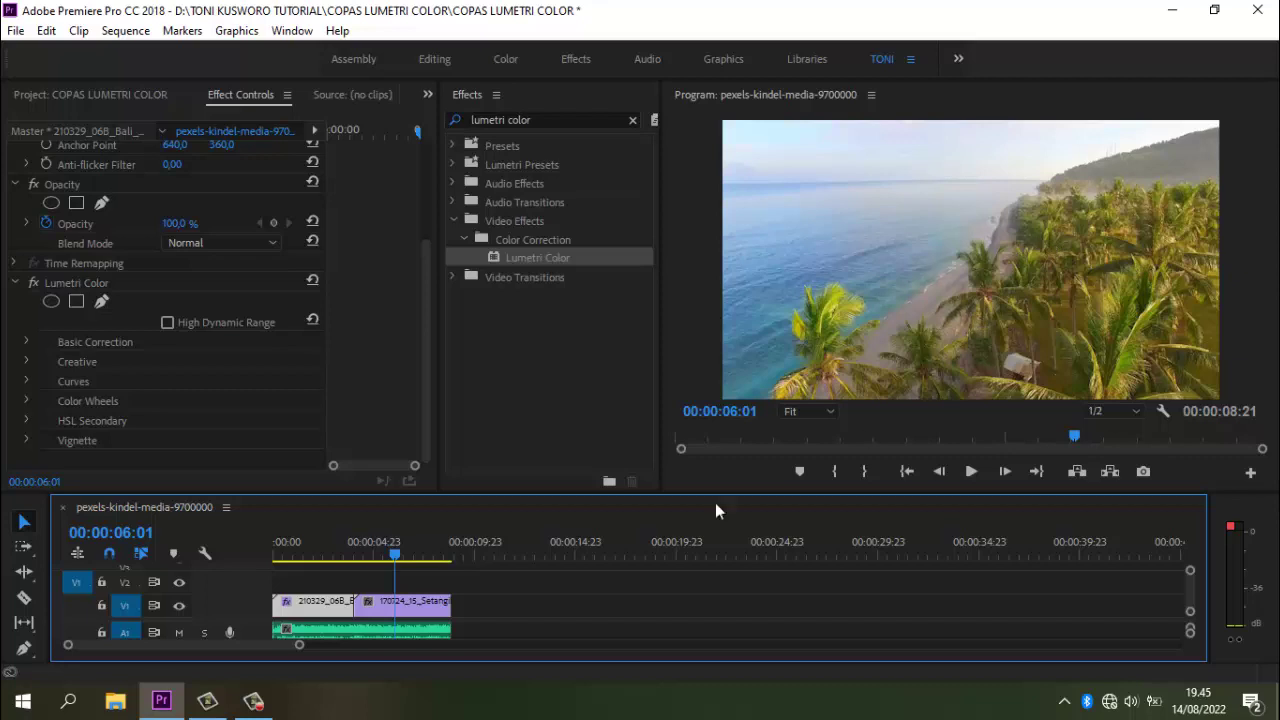
click(316, 560)
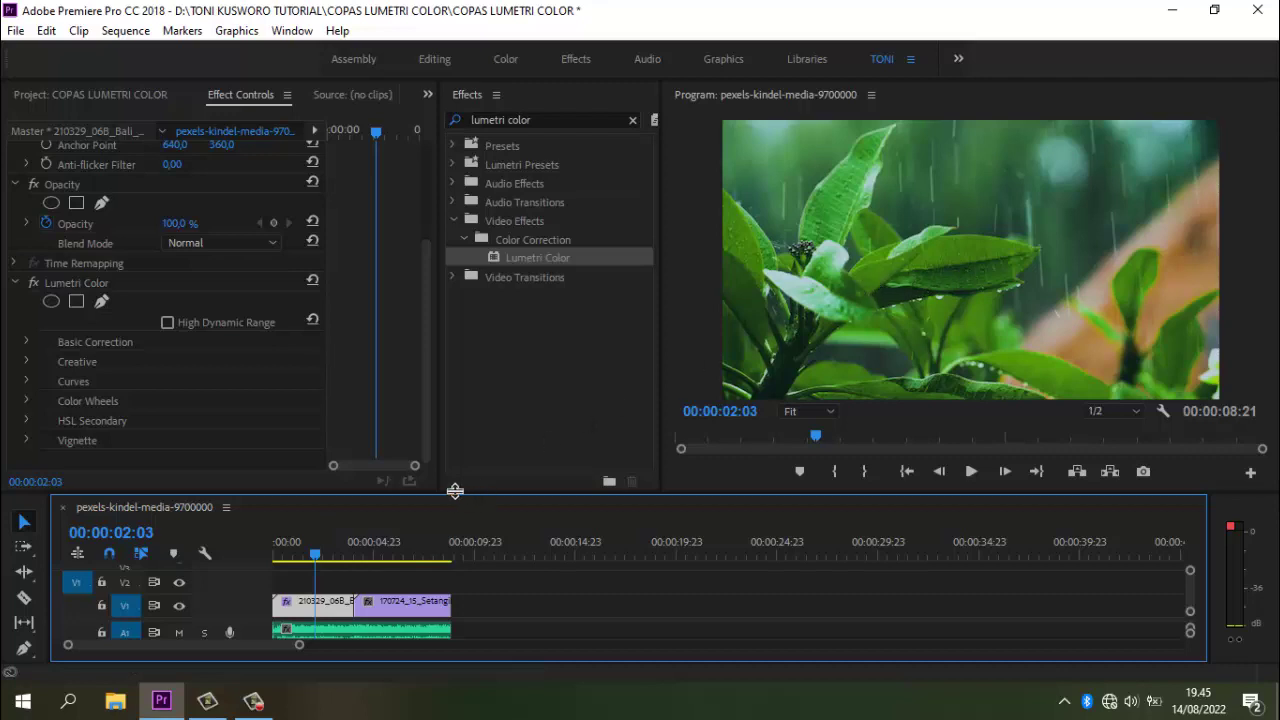
click(403, 601)
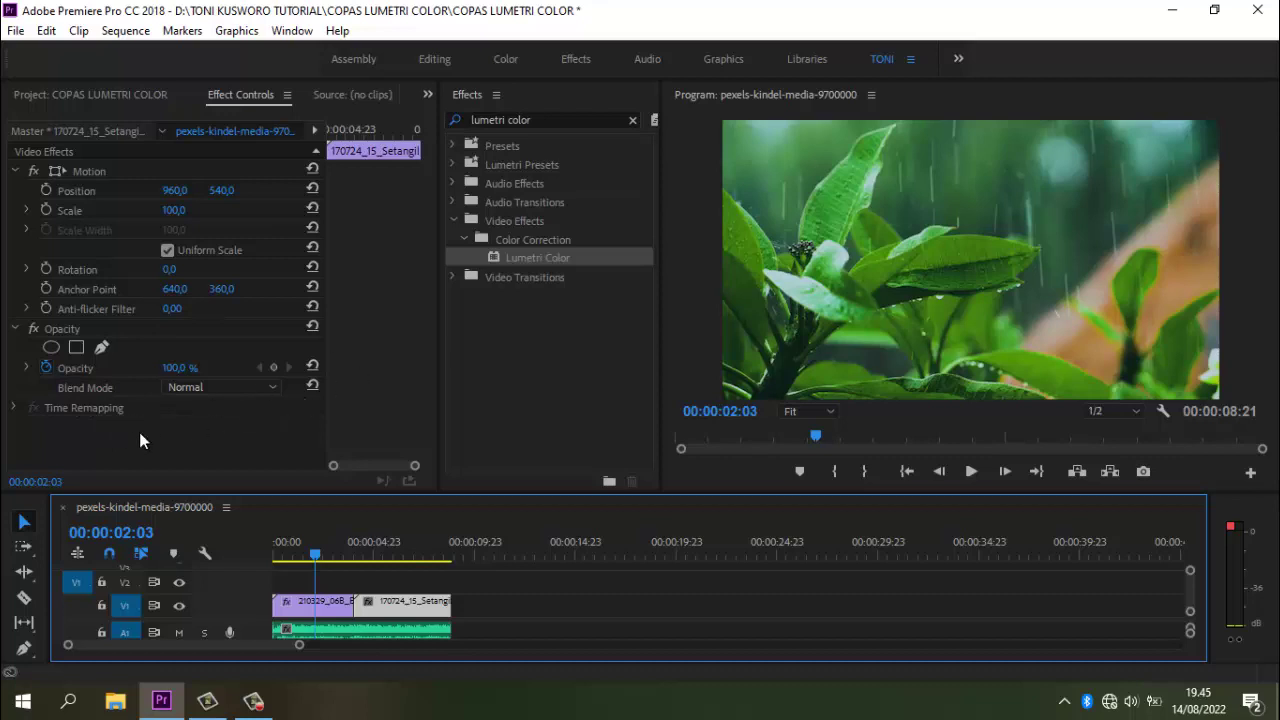
- Copy the Lumetri Color effect from the leaf clip's Effect Controls
click(318, 605)
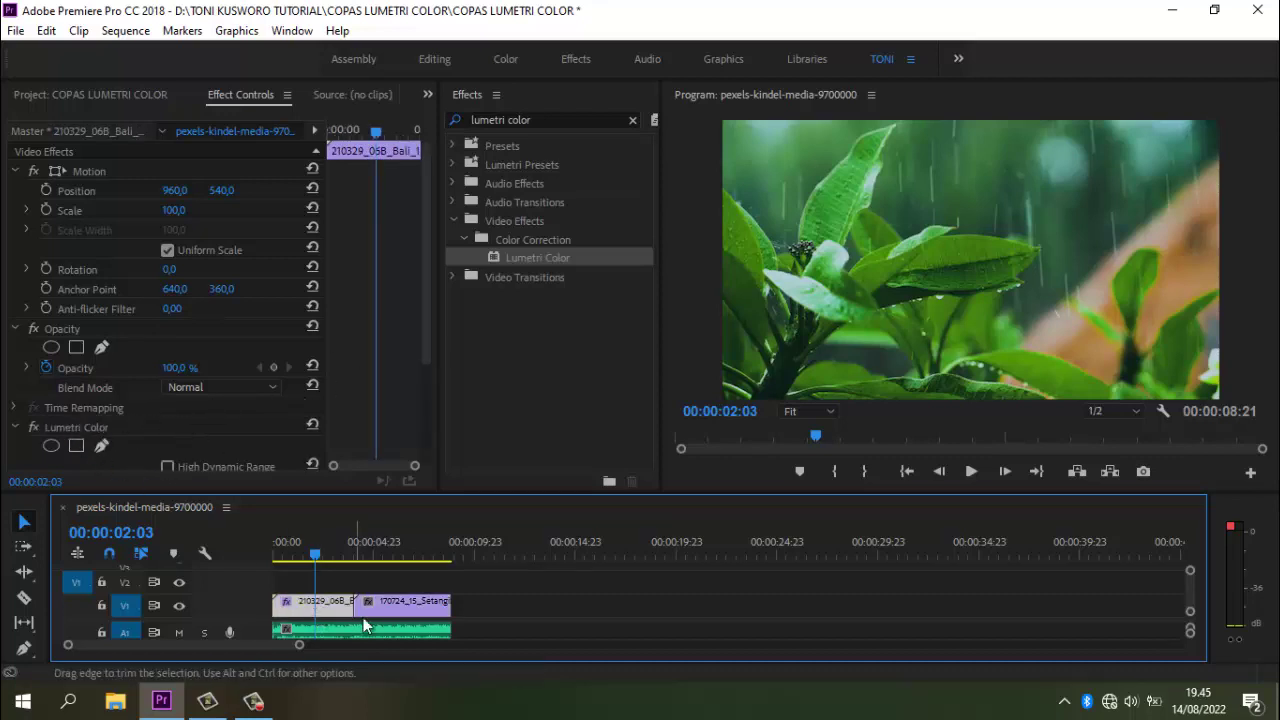
click(393, 606)
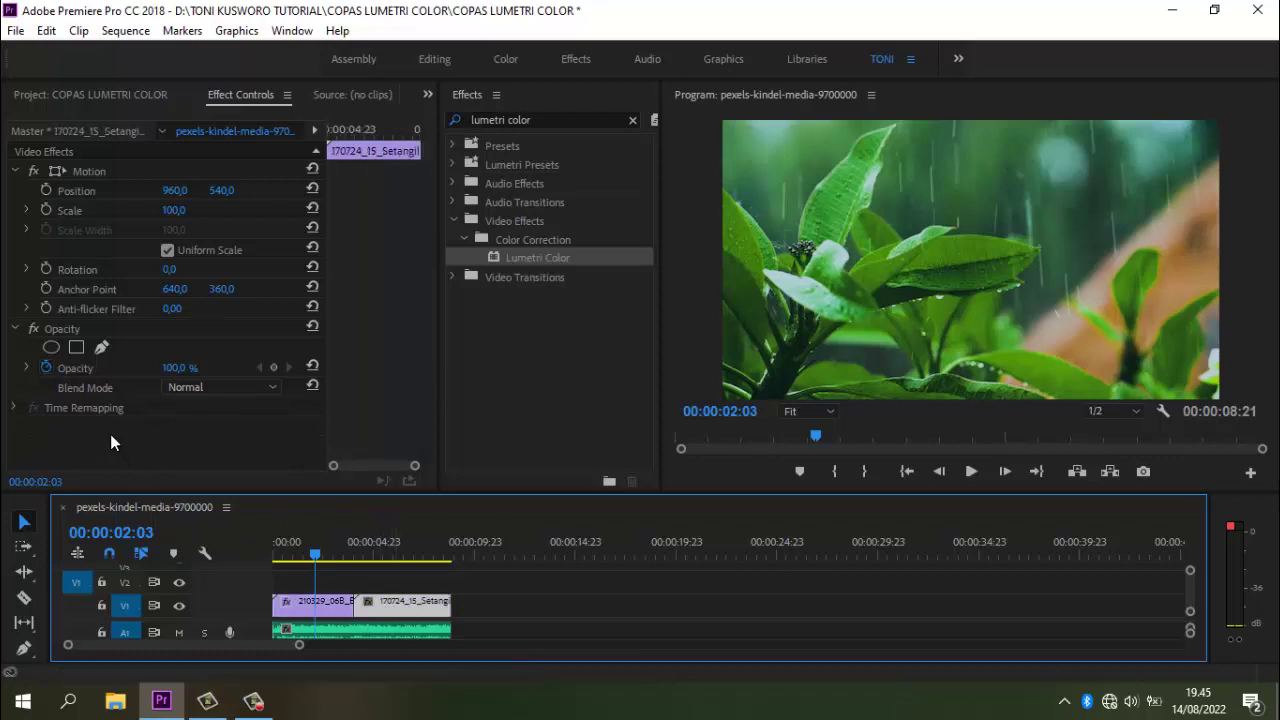
click(312, 605)
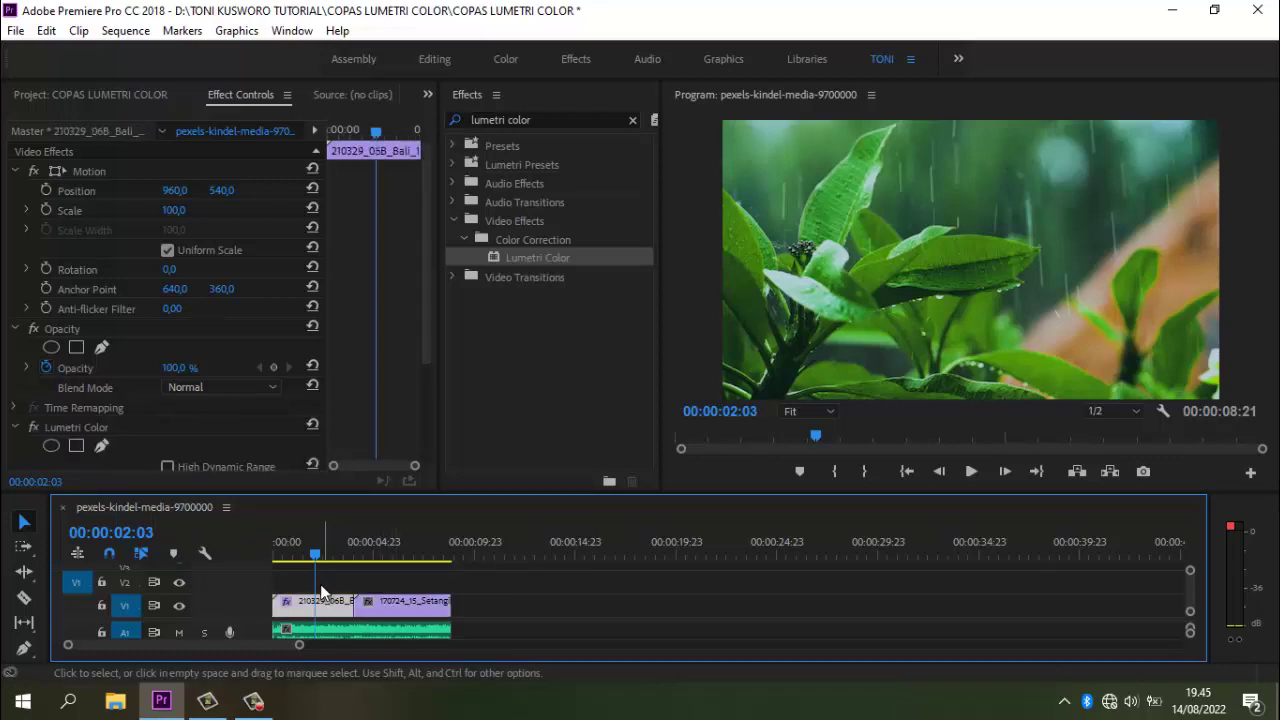
scroll(400, 370, down, 3)
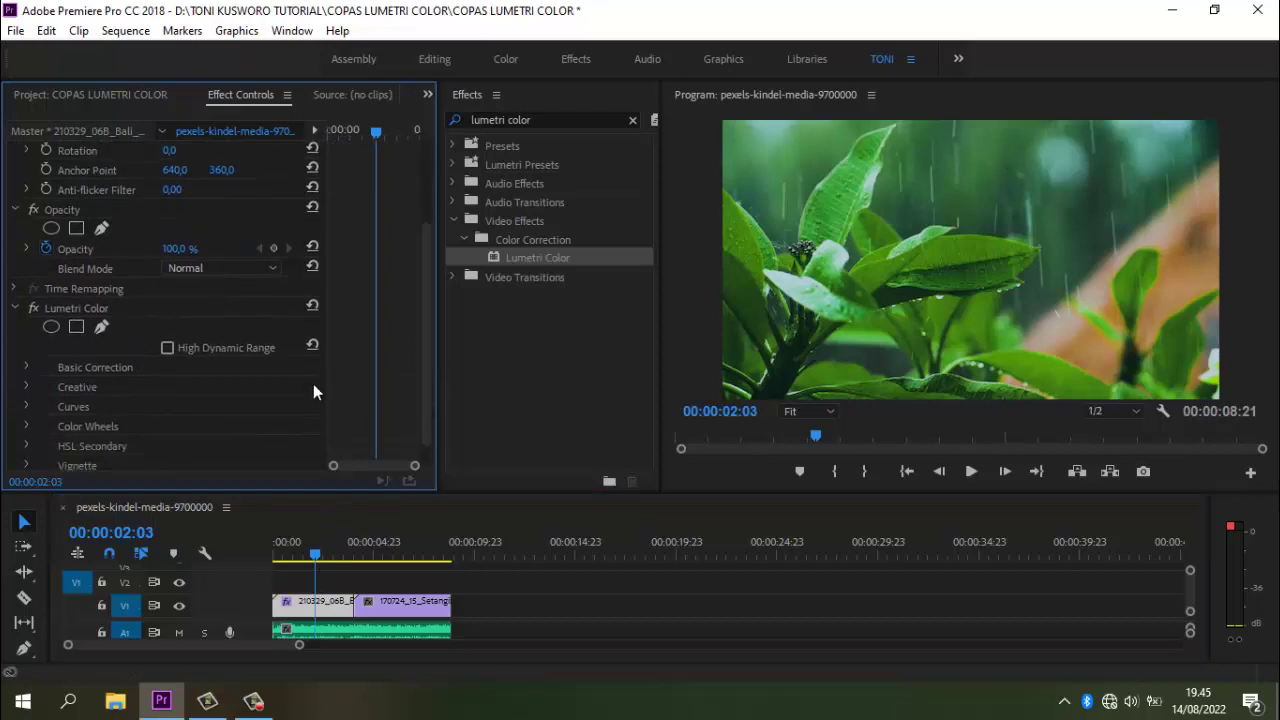
right_click(83, 308)
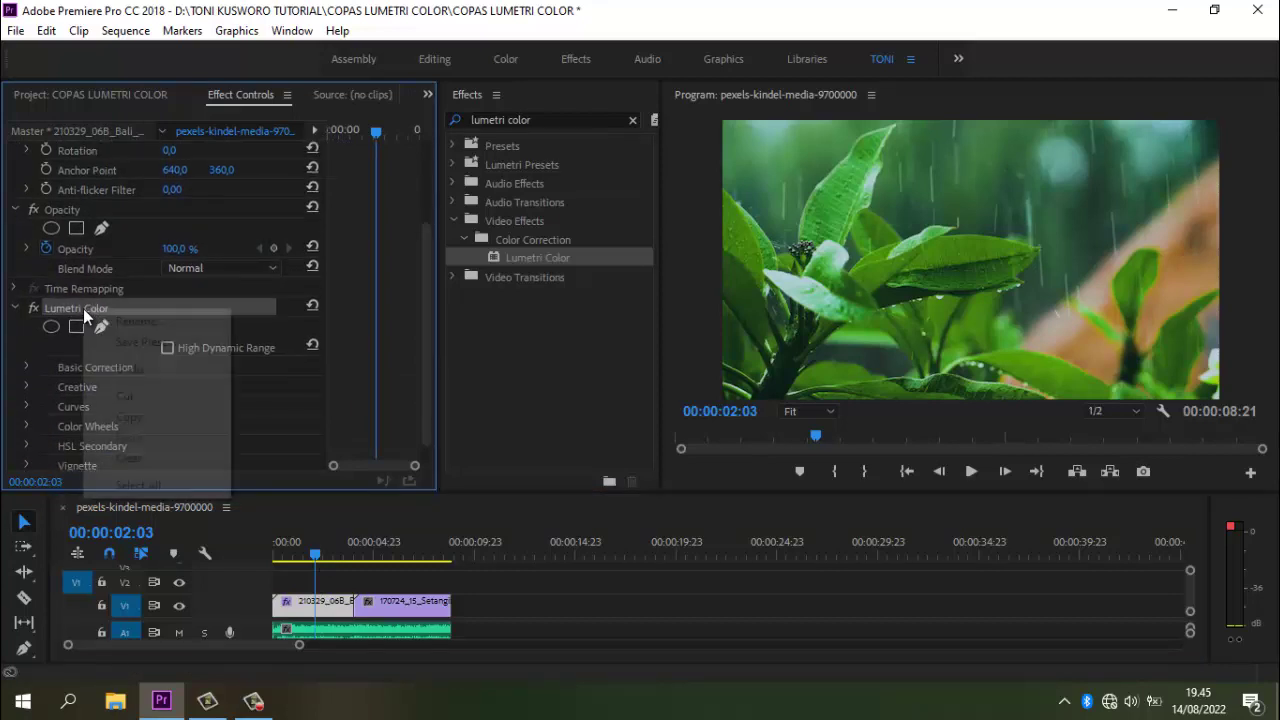
click(128, 420)
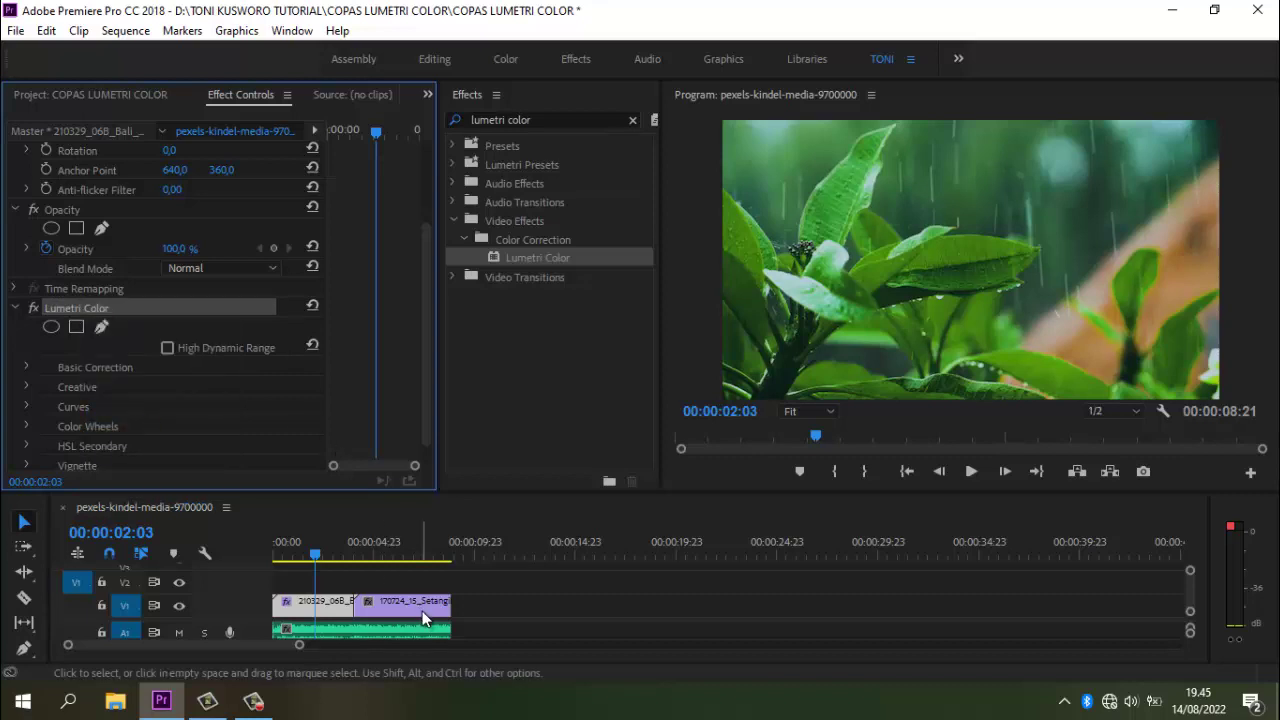
- Paste the Lumetri Color grade onto the beach clip and compare it with the leaf clip
click(427, 604)
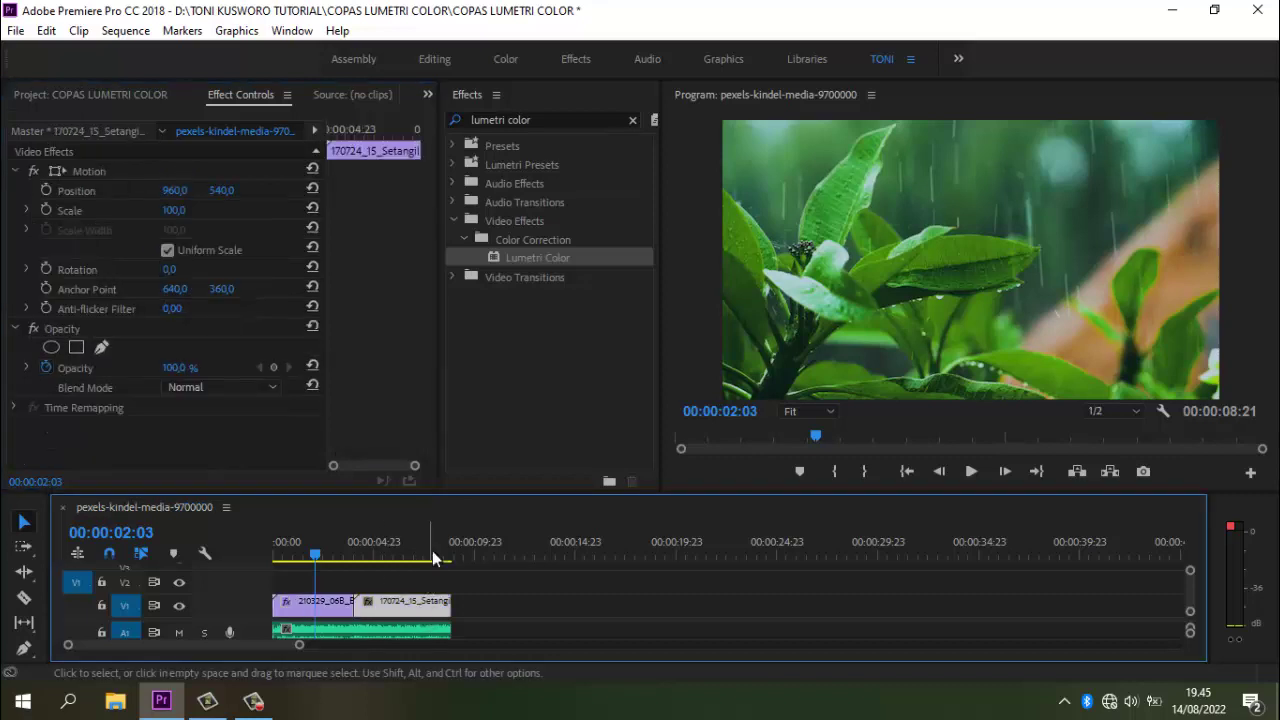
right_click(141, 446)
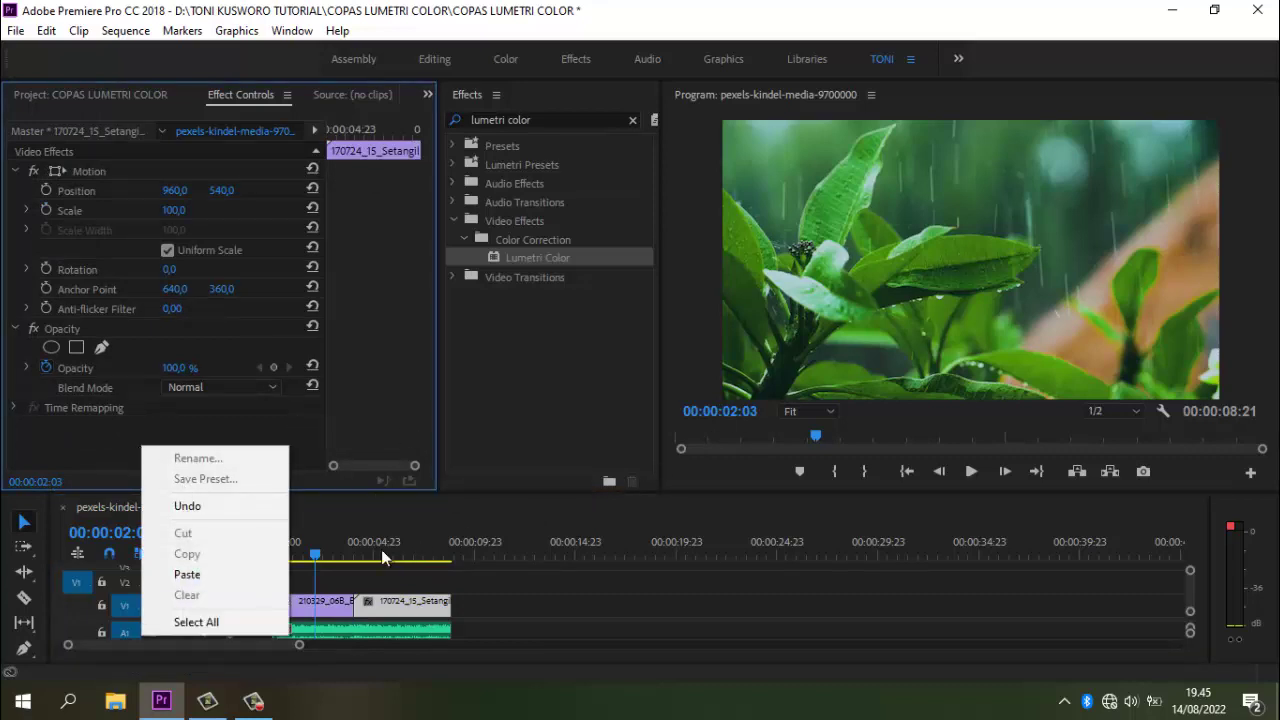
click(318, 556)
drag(318, 556, 384, 560)
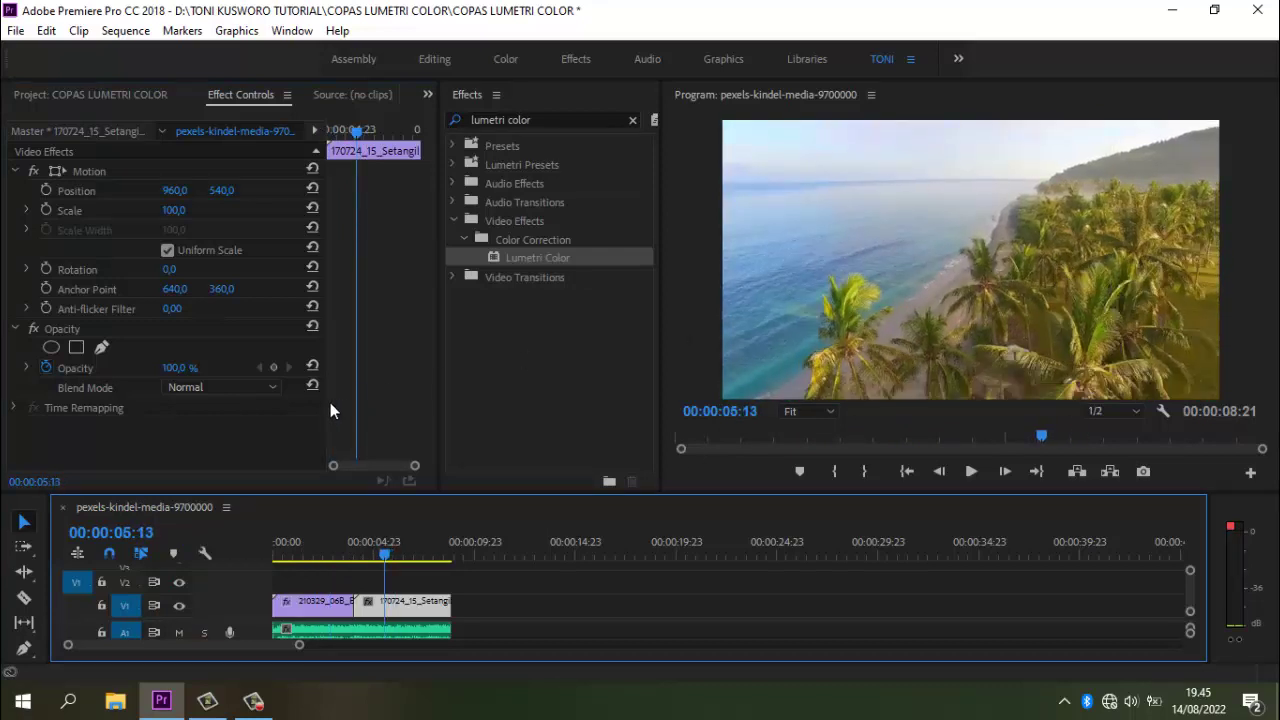
right_click(194, 437)
click(236, 557)
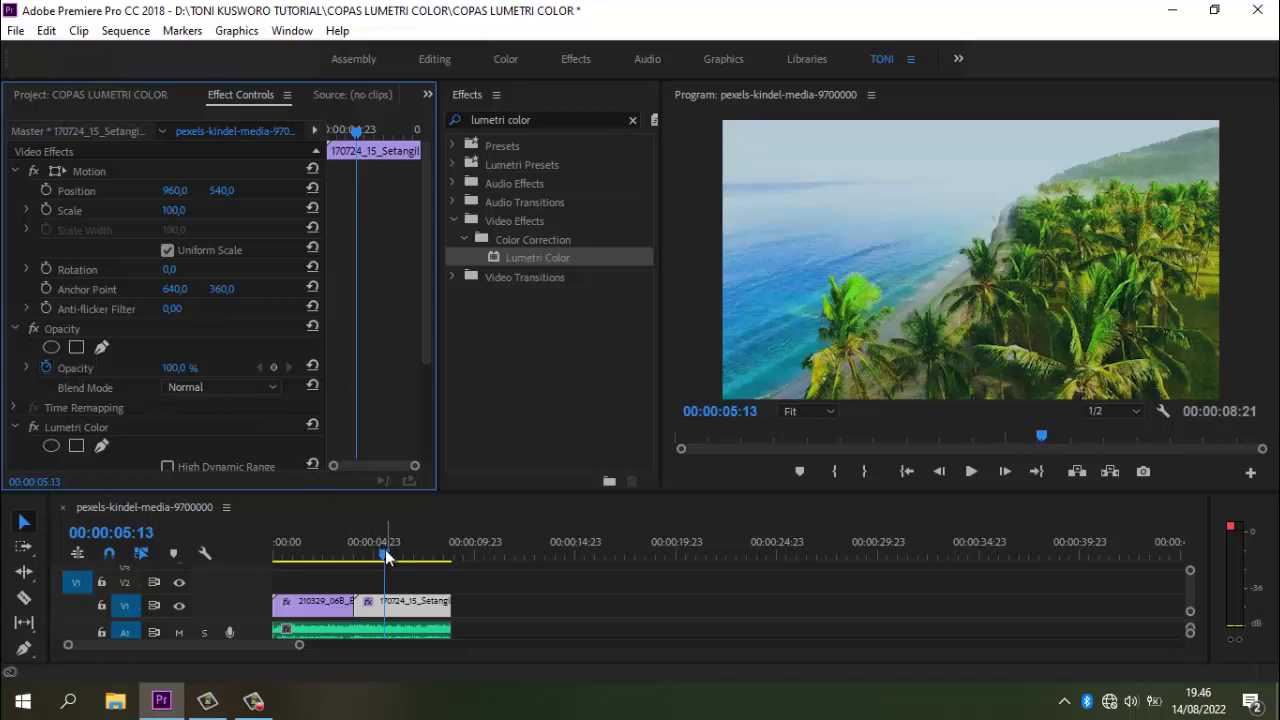
drag(388, 558, 388, 566)
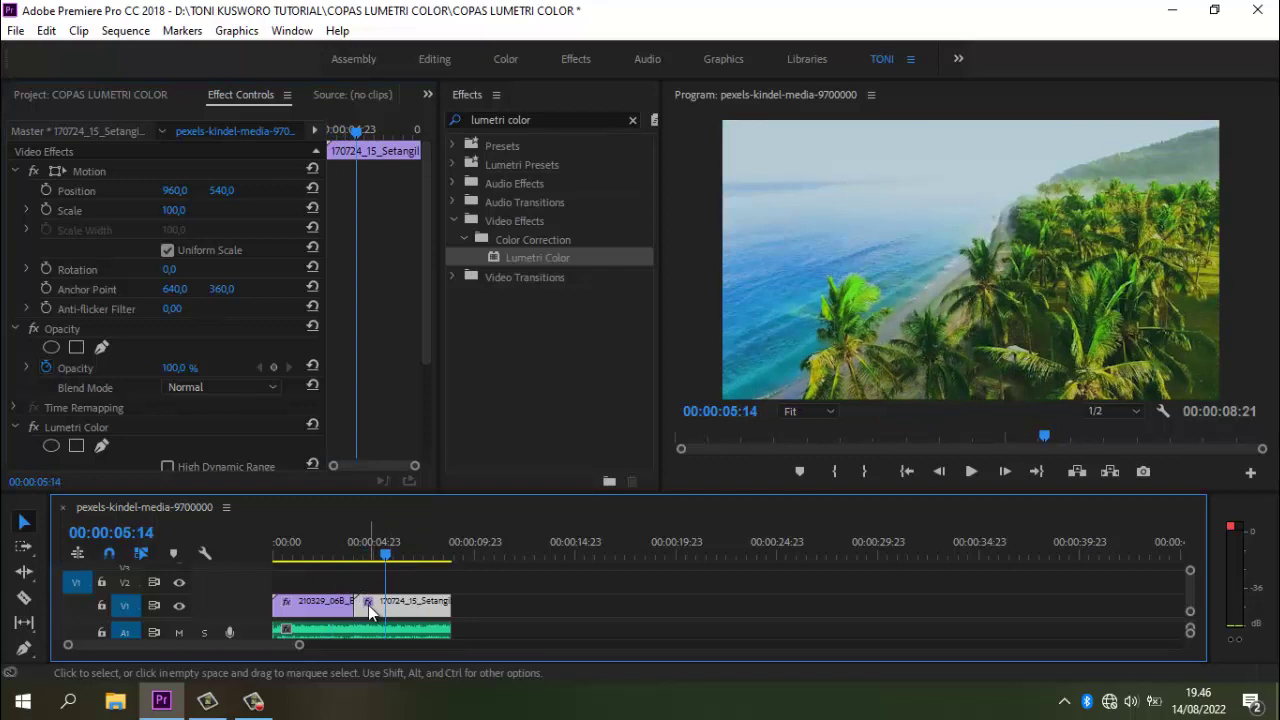
click(101, 92)
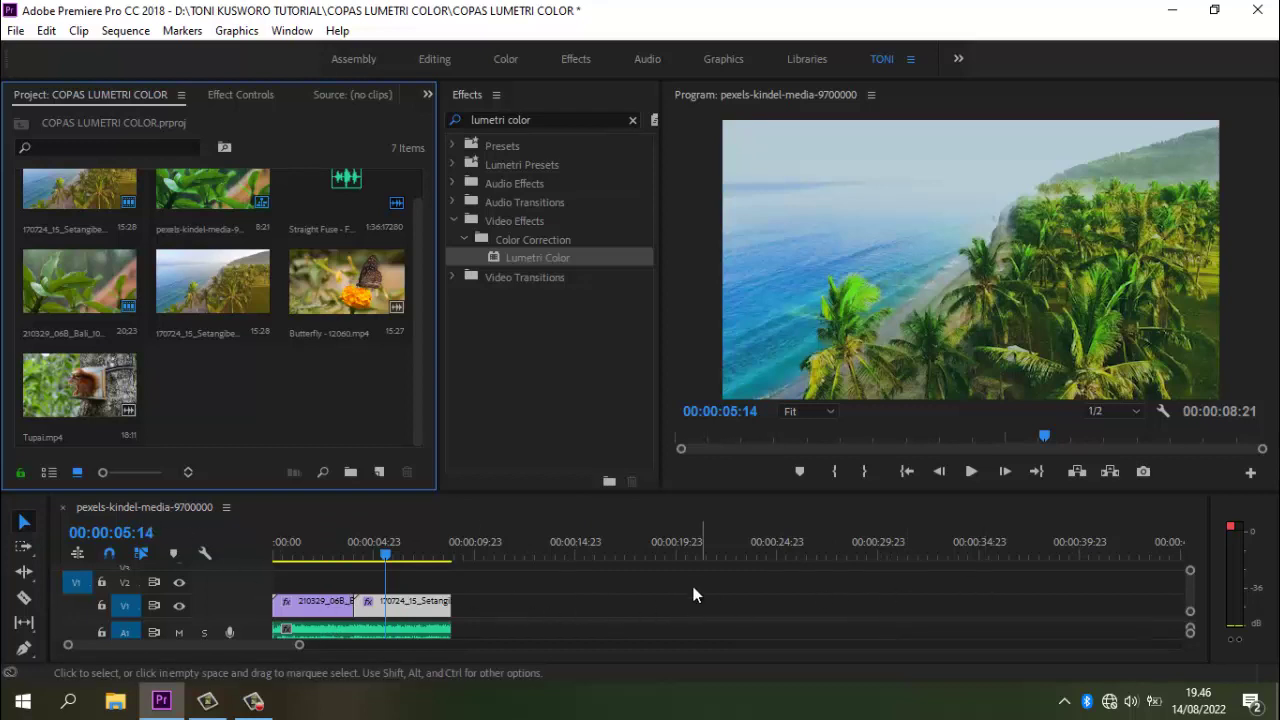
- Create a 1920×1080 adjustment layer and place it on V2 at the sequence start
click(379, 472)
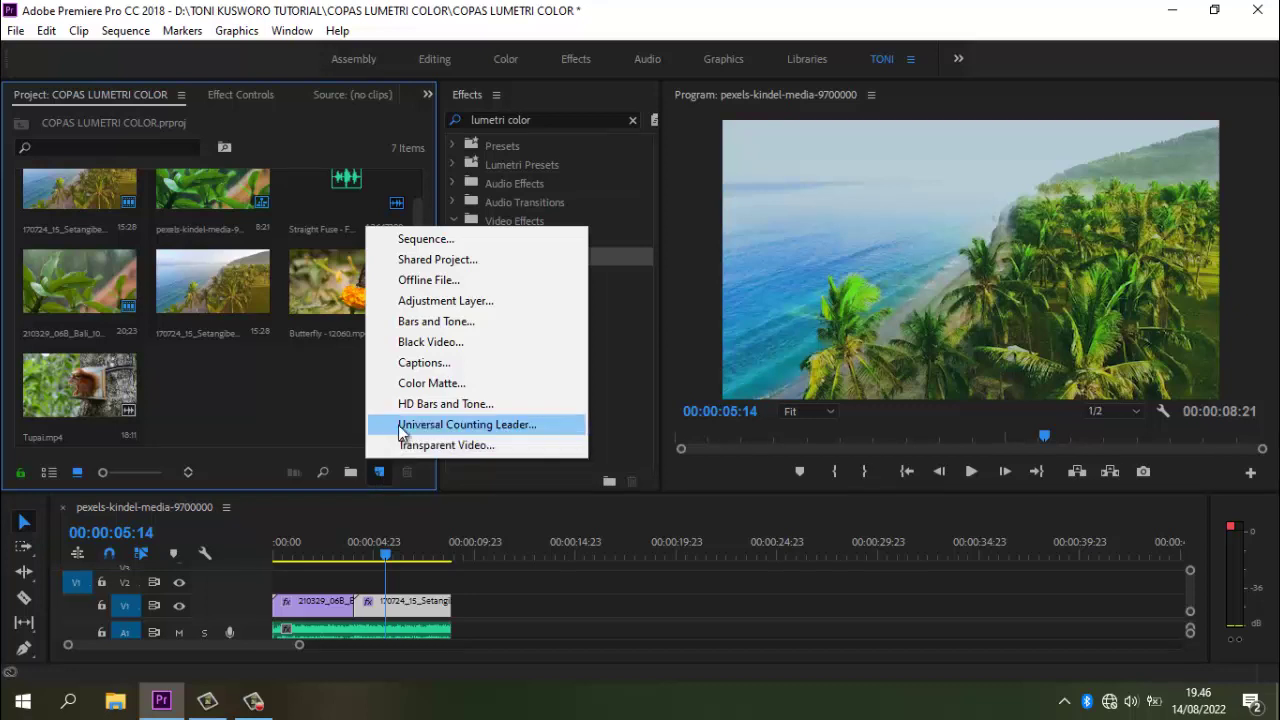
click(433, 301)
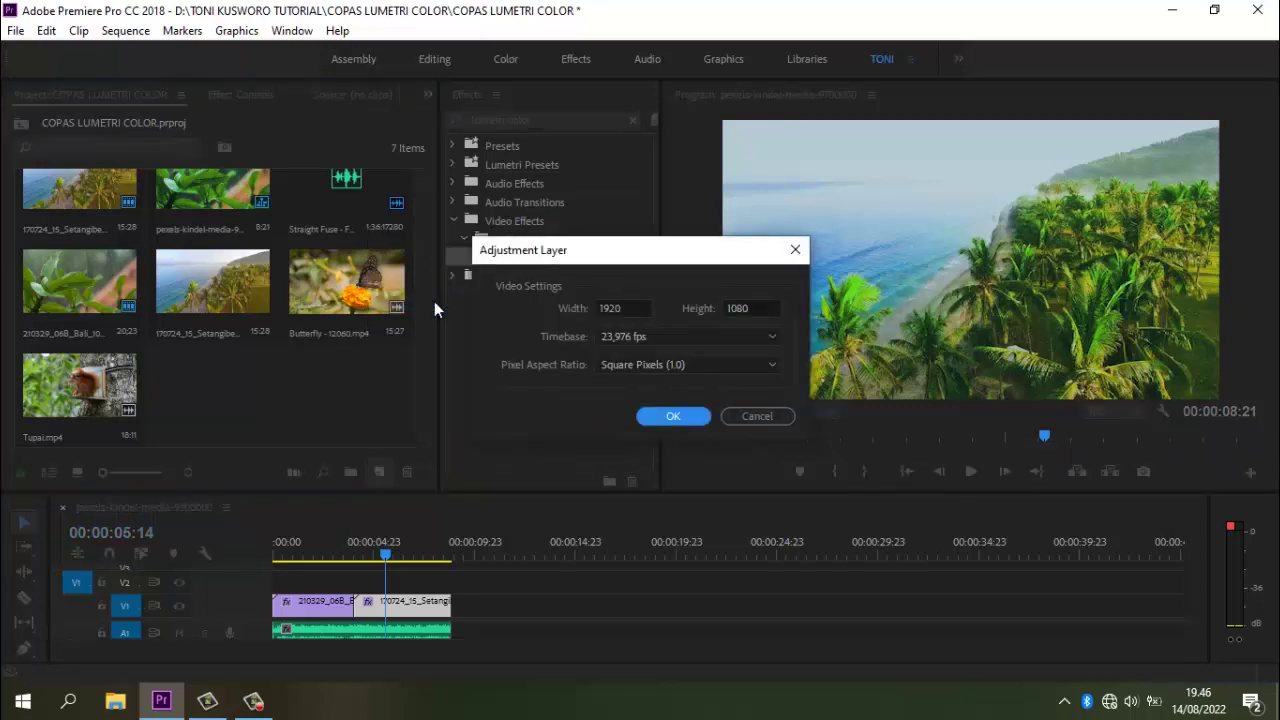
click(689, 416)
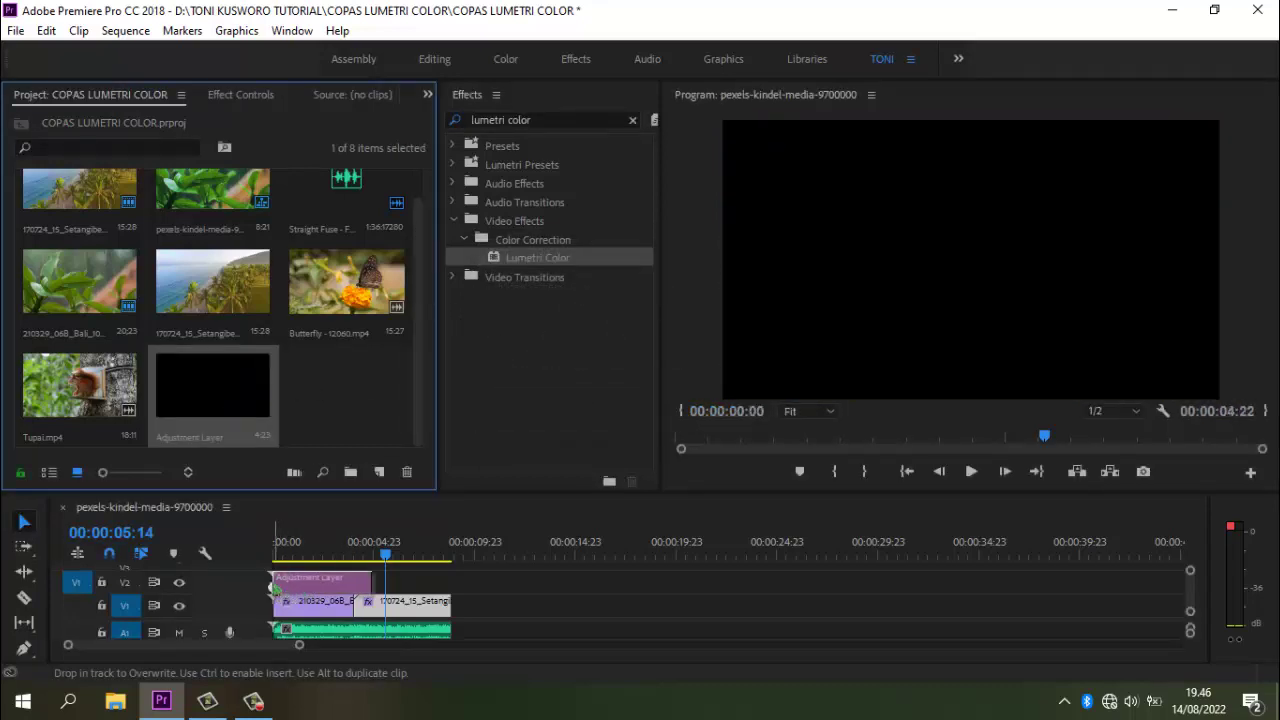
drag(213, 404, 276, 583)
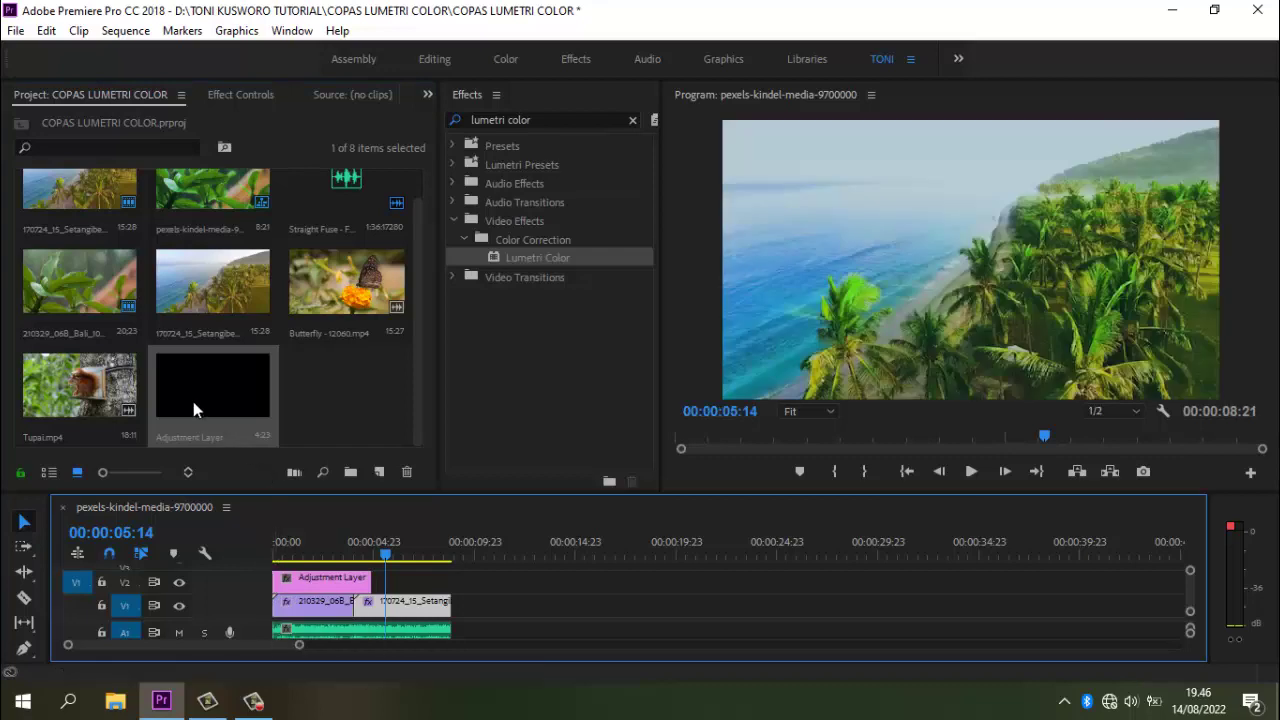
- Add Tupai.mp4 and Butterfly - 12060.mp4 after the beach clip, deleting the extra adjustment layer from V1
ctrl+click(102, 396)
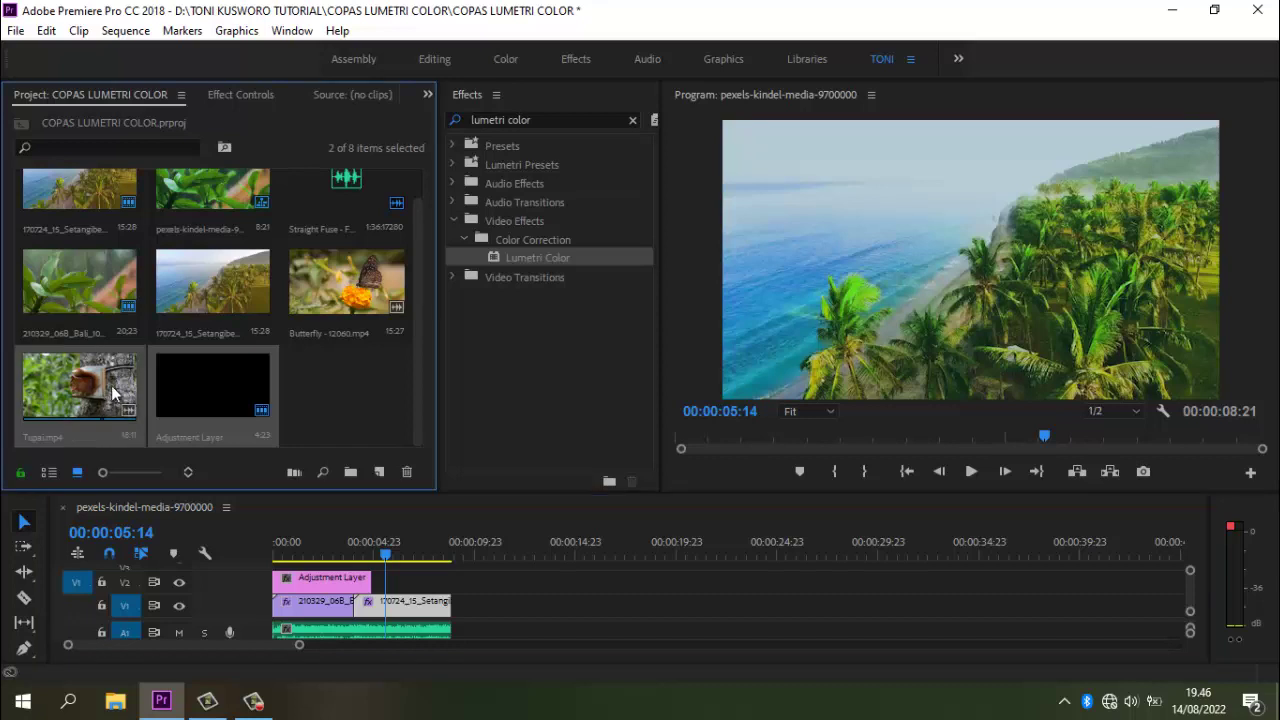
ctrl+click(333, 295)
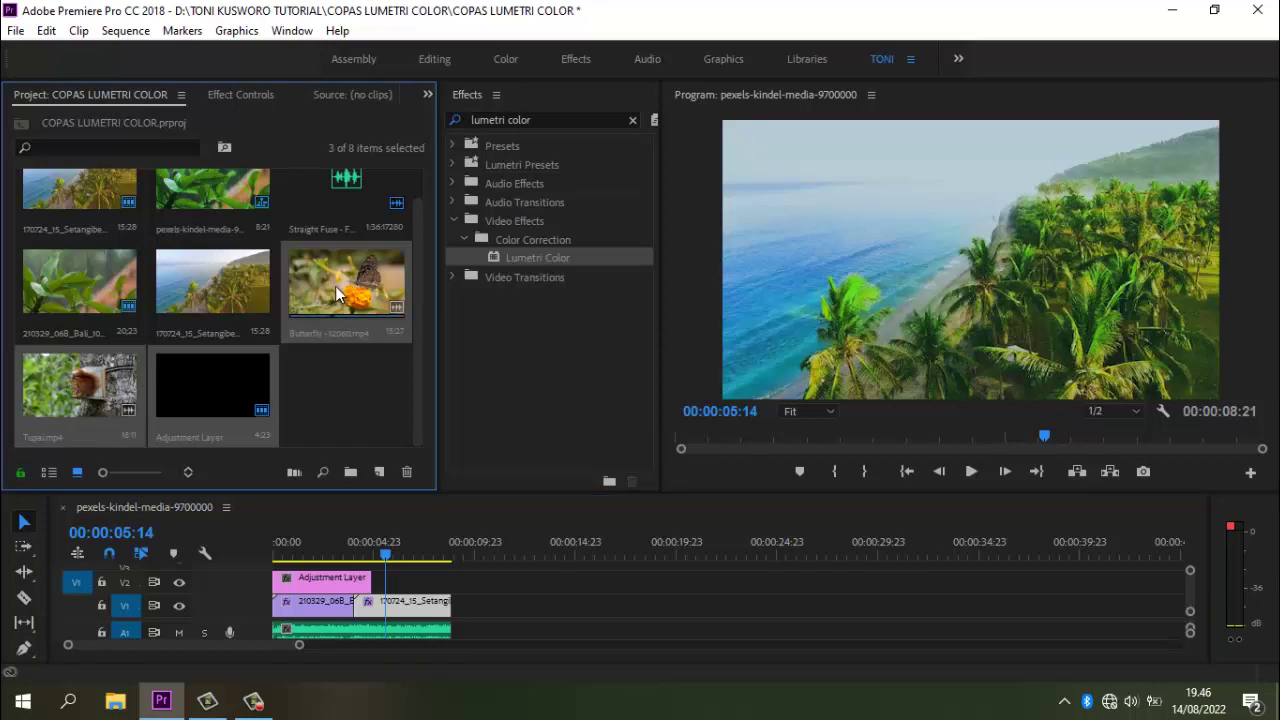
mouse_move(337, 293)
mouse_down()
mouse_move(597, 615)
mouse_move(830, 625)
mouse_up()
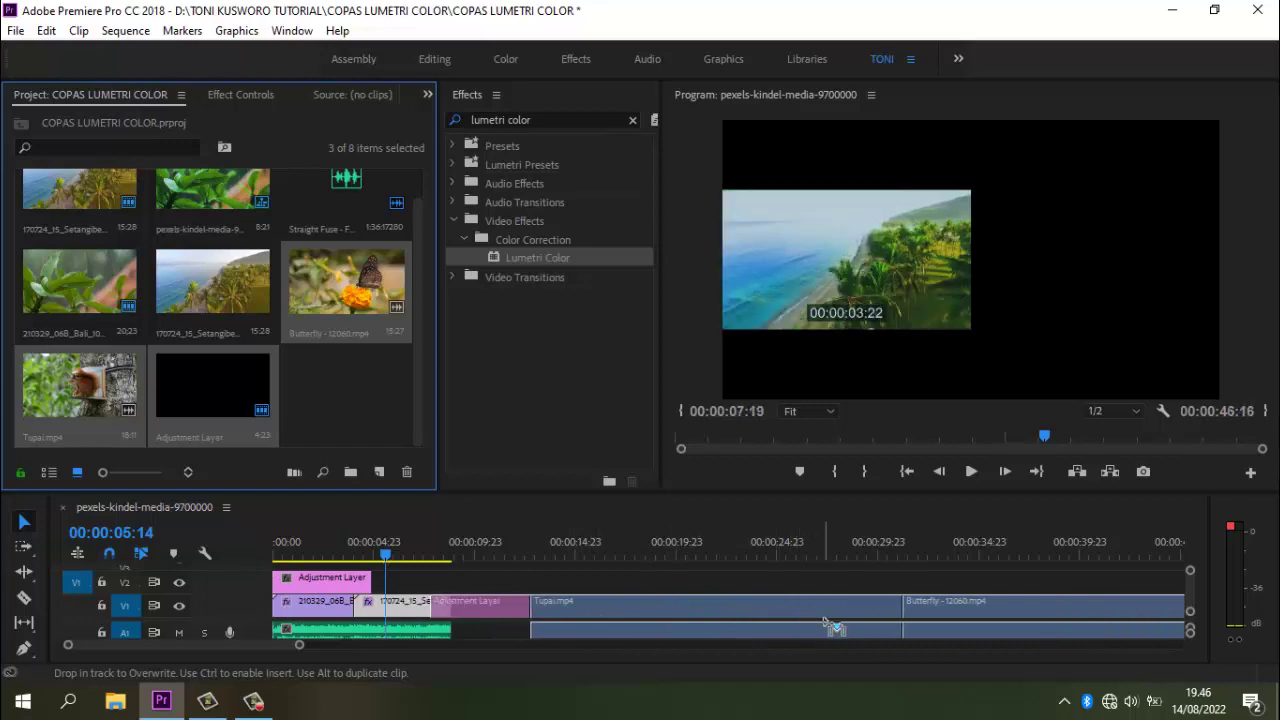
drag(830, 625, 875, 628)
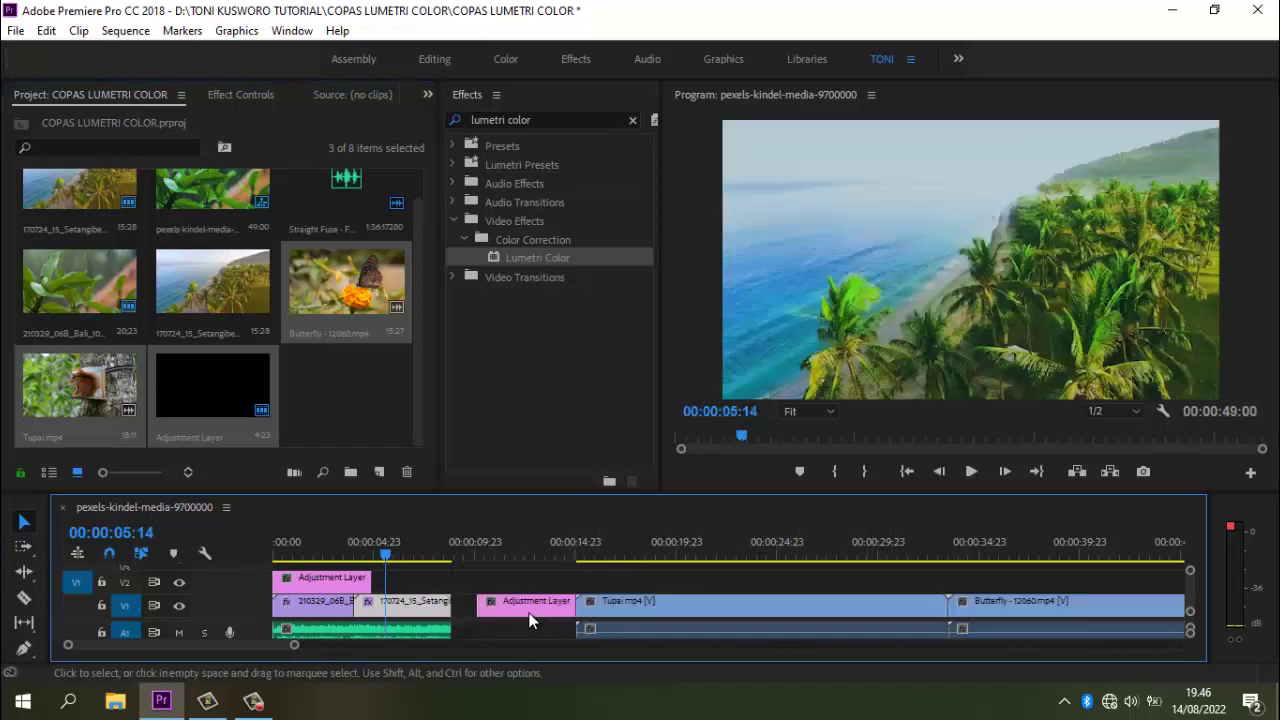
click(533, 612)
key(Delete)
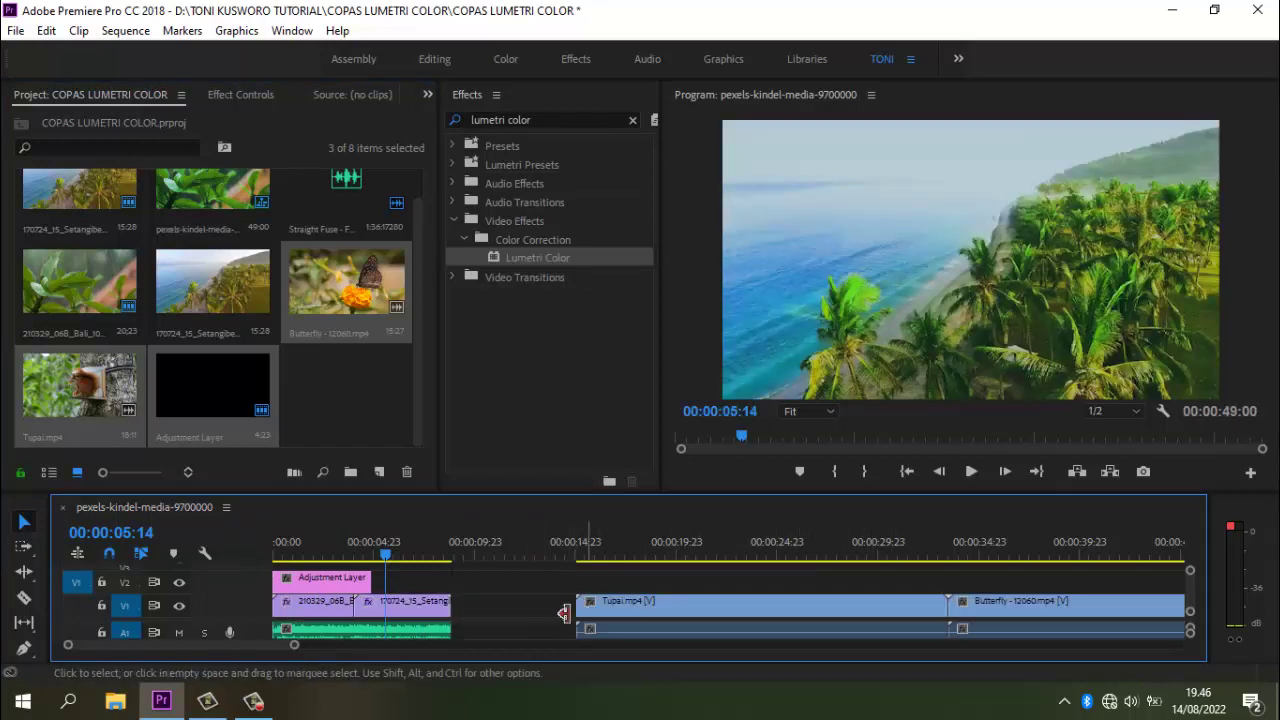
- Slide Tupai and Butterfly left so they butt against the preceding clips
mouse_move(558, 606)
mouse_down()
mouse_move(606, 620)
mouse_move(481, 610)
mouse_up()
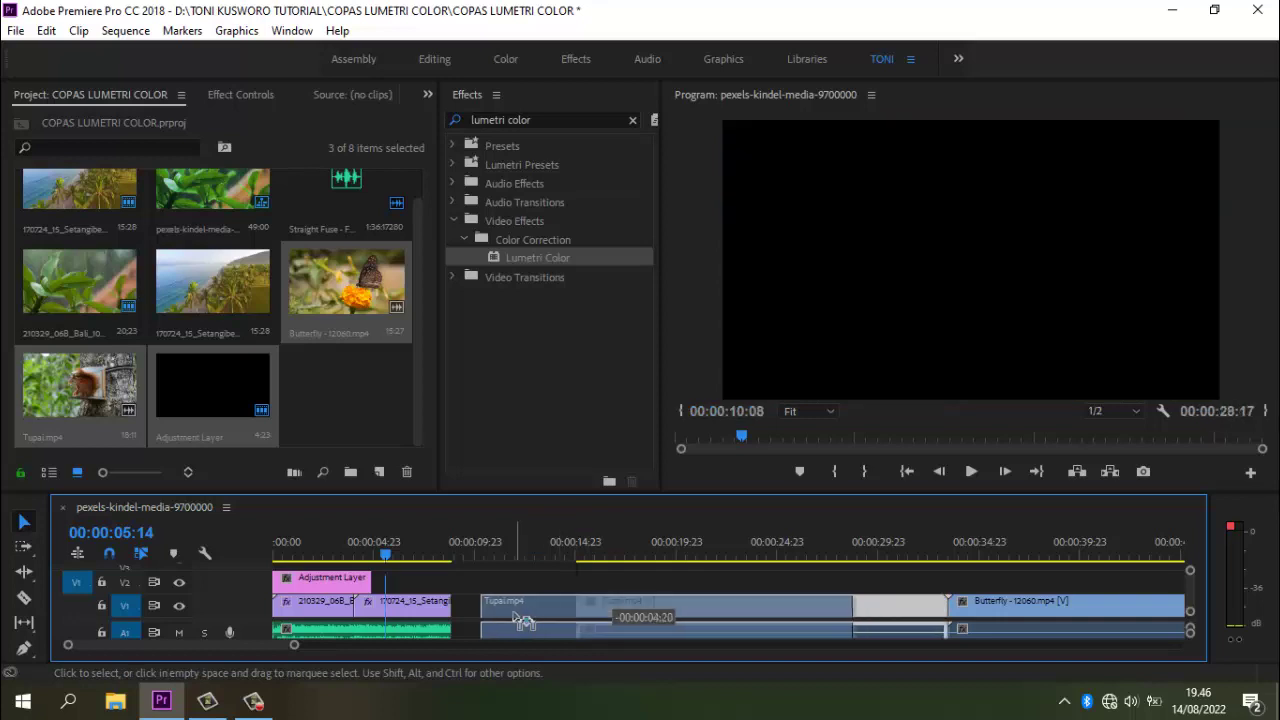
drag(941, 611, 600, 626)
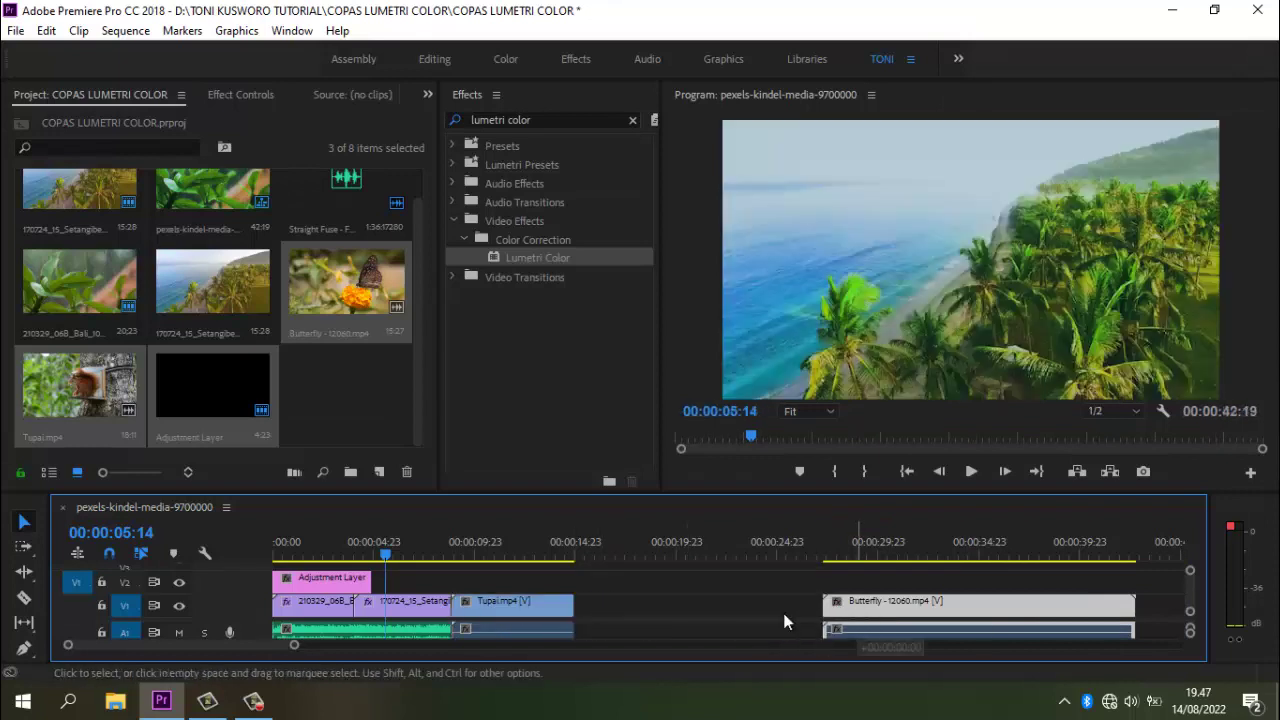
drag(1128, 606, 672, 608)
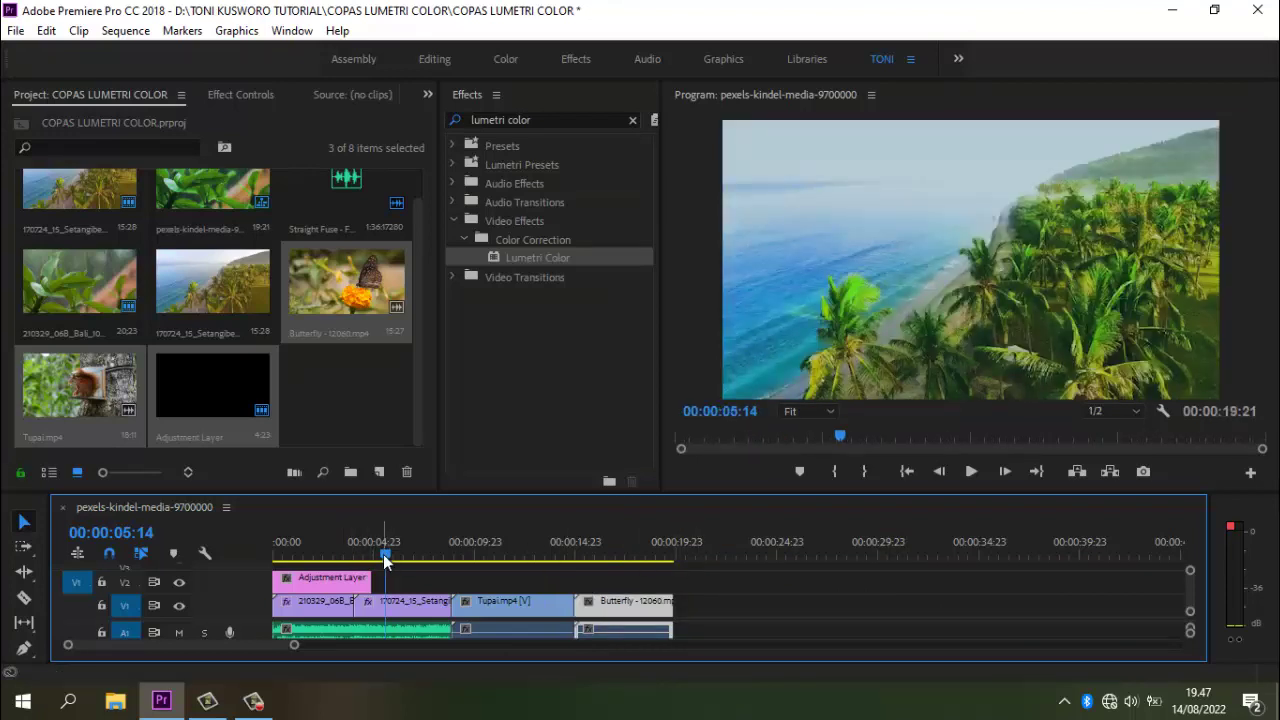
drag(386, 556, 511, 571)
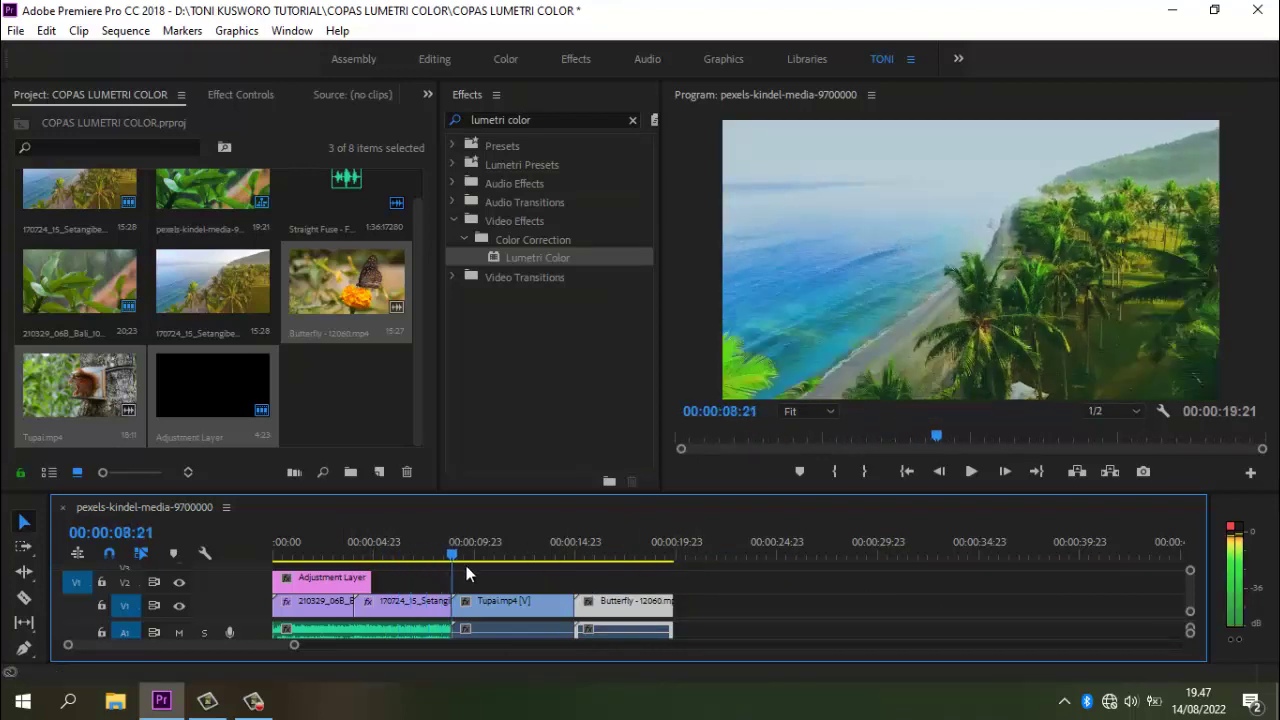
- Apply Scale to Frame Size to the Tupai and Butterfly clips
click(545, 610)
right_click(545, 610)
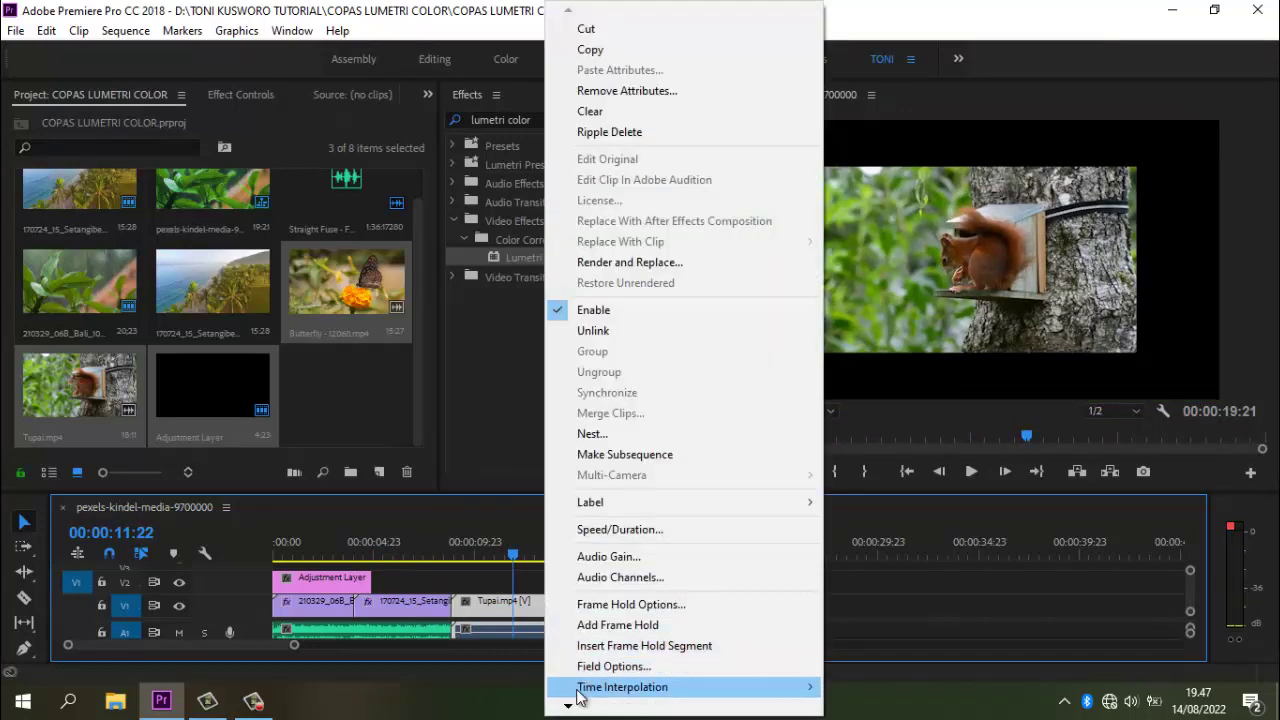
mouse_move(568, 708)
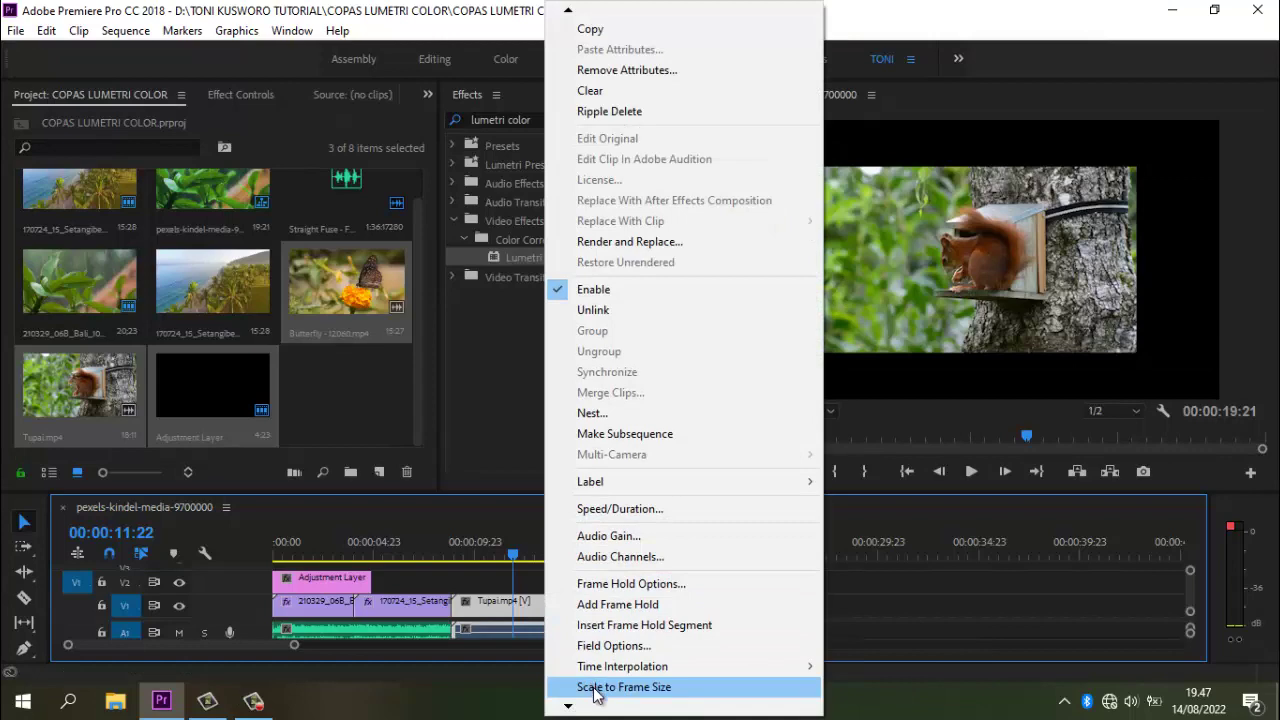
click(596, 687)
click(622, 557)
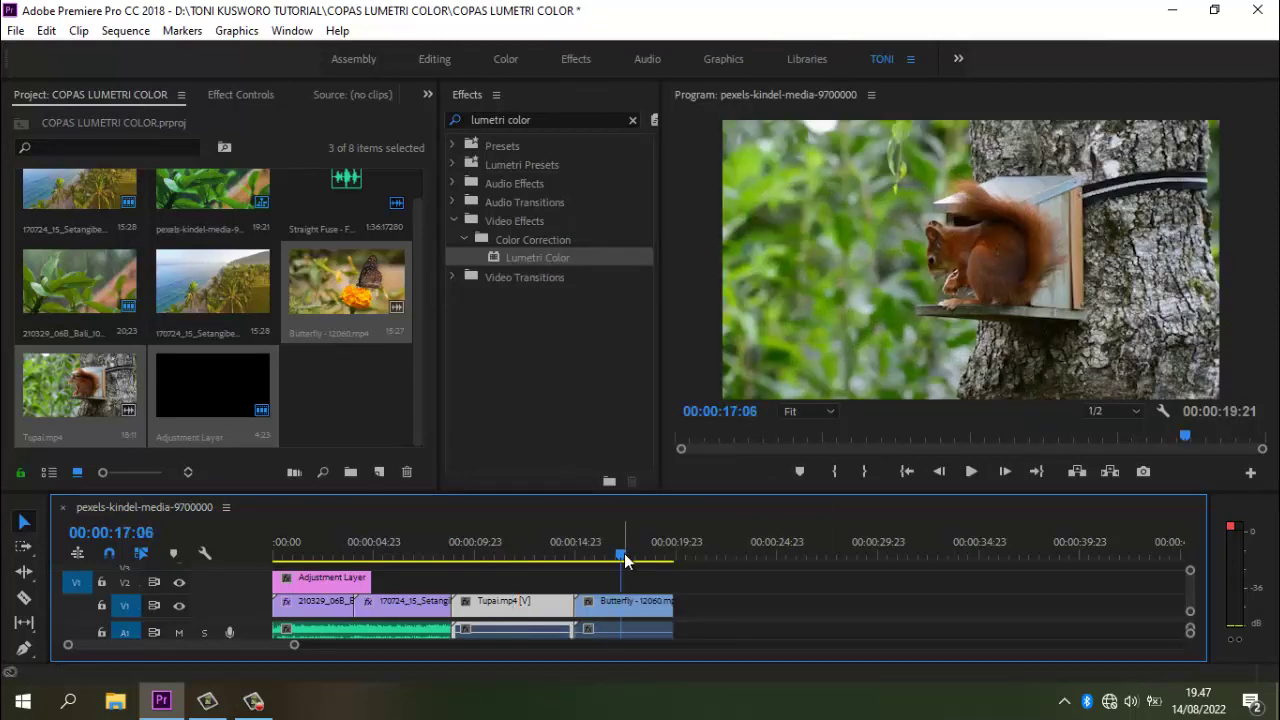
right_click(645, 602)
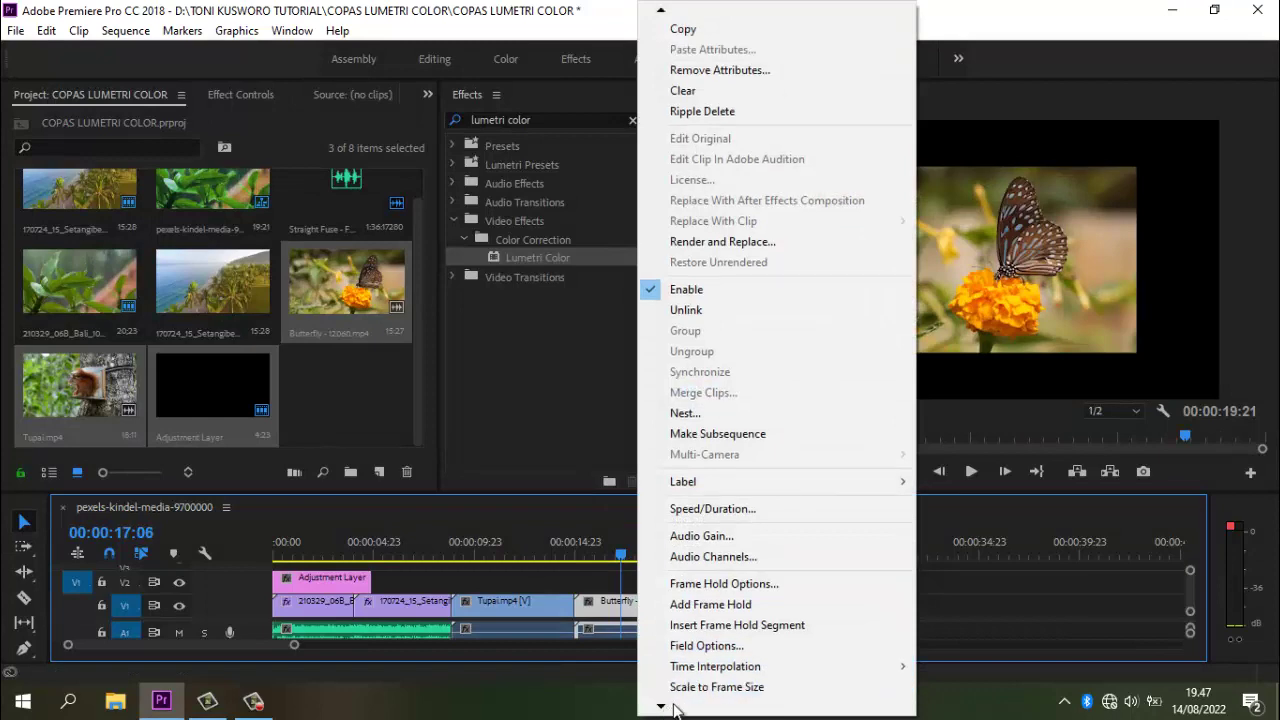
click(690, 688)
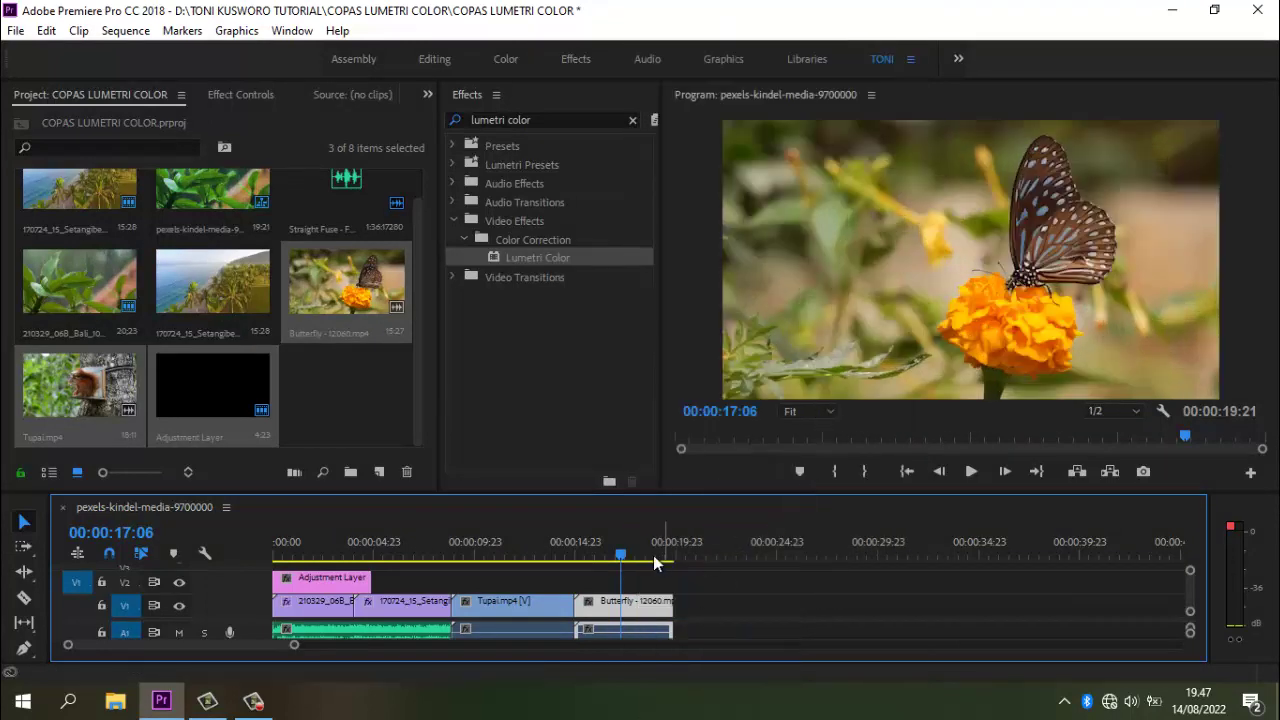
- Extend the V2 adjustment layer to the end of the Butterfly clip
drag(621, 556, 428, 559)
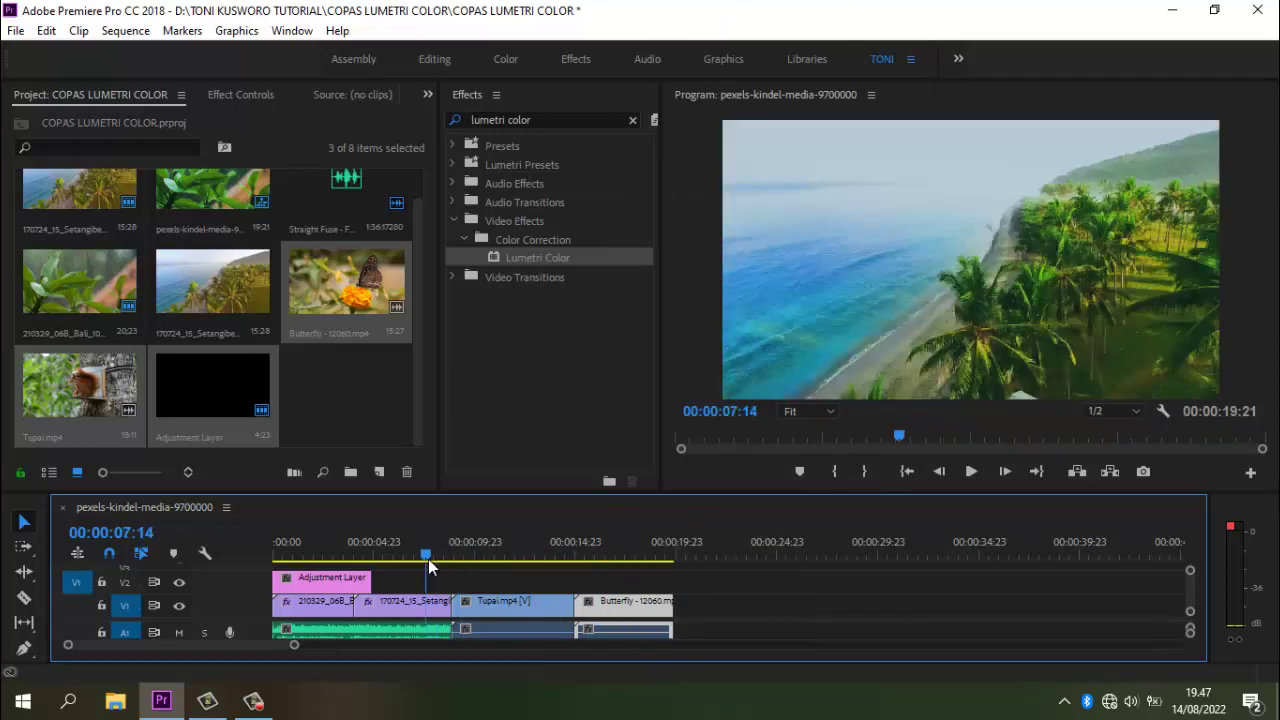
click(632, 558)
click(662, 556)
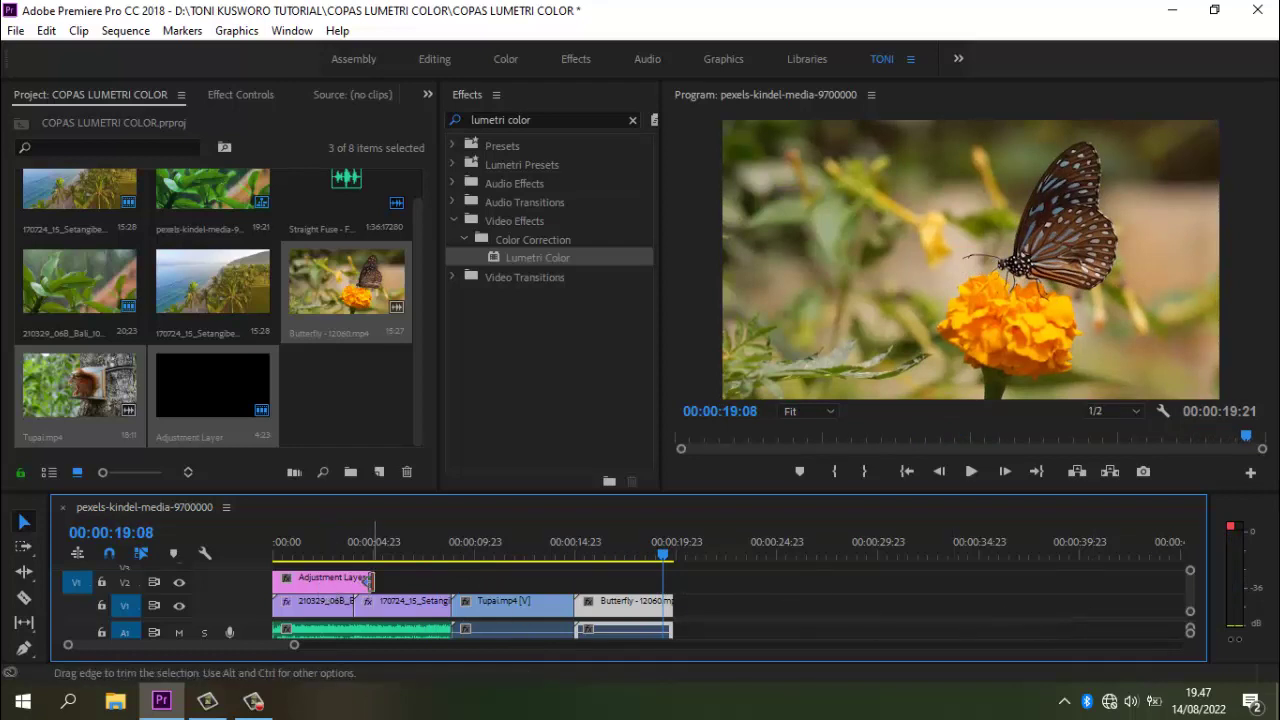
drag(370, 578, 612, 590)
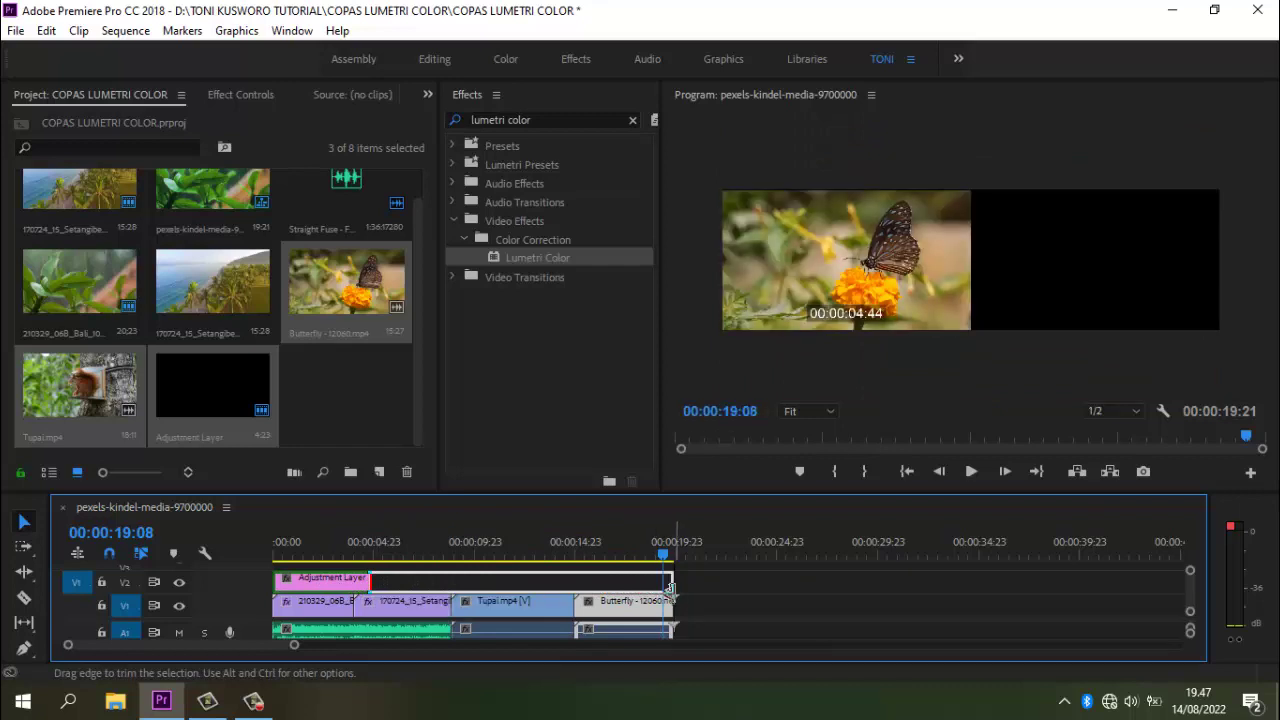
drag(612, 590, 672, 590)
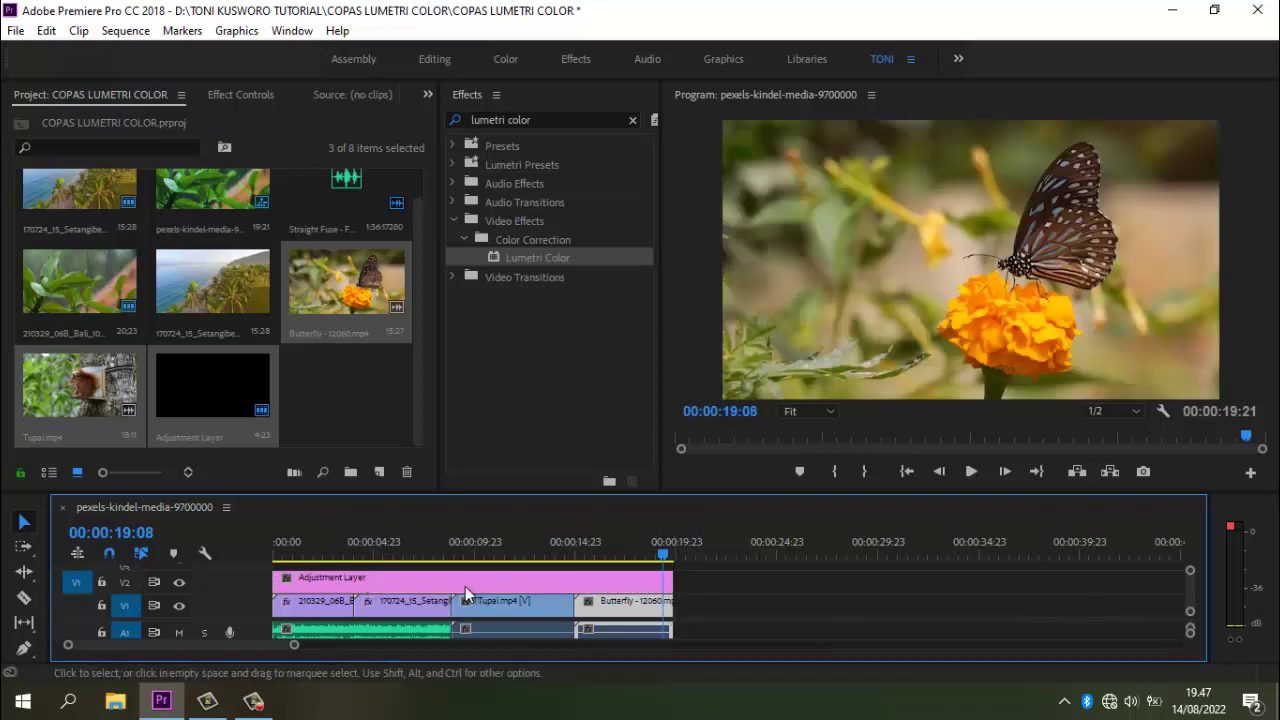
- Add Lumetri Color to the V2 adjustment layer and show it in Effect Controls
click(438, 584)
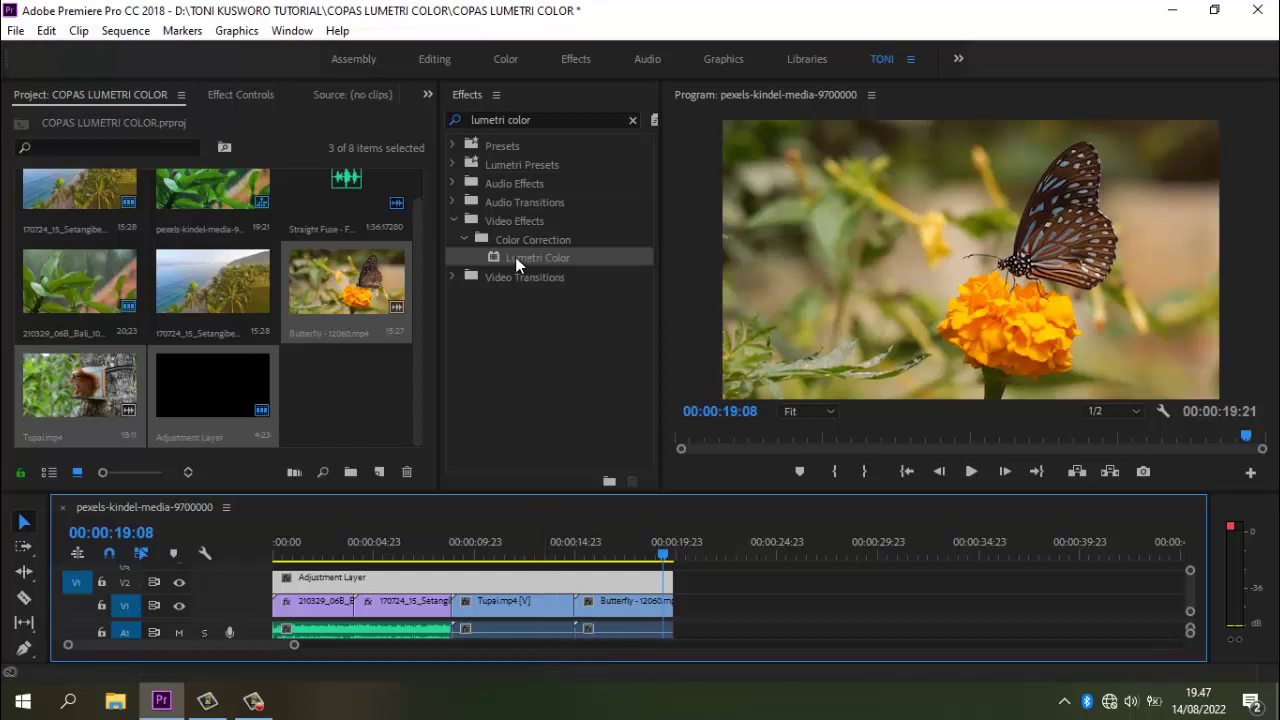
drag(515, 256, 529, 582)
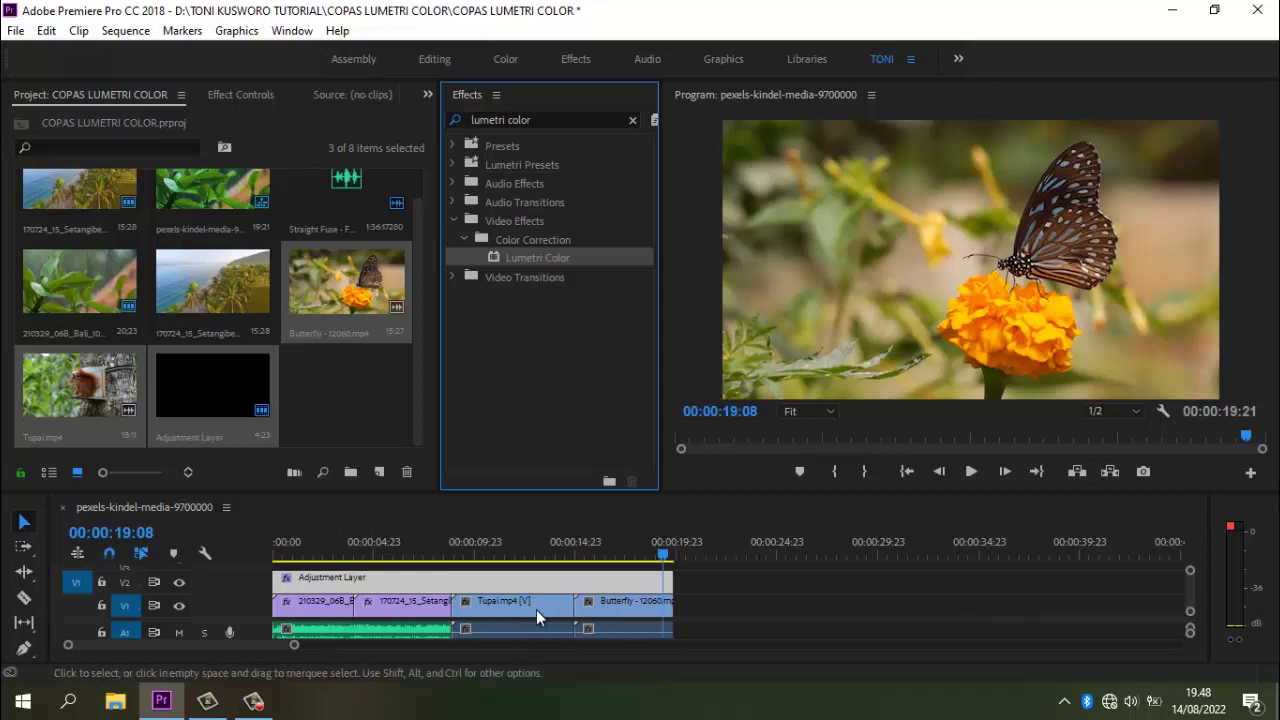
click(429, 581)
double_click(429, 581)
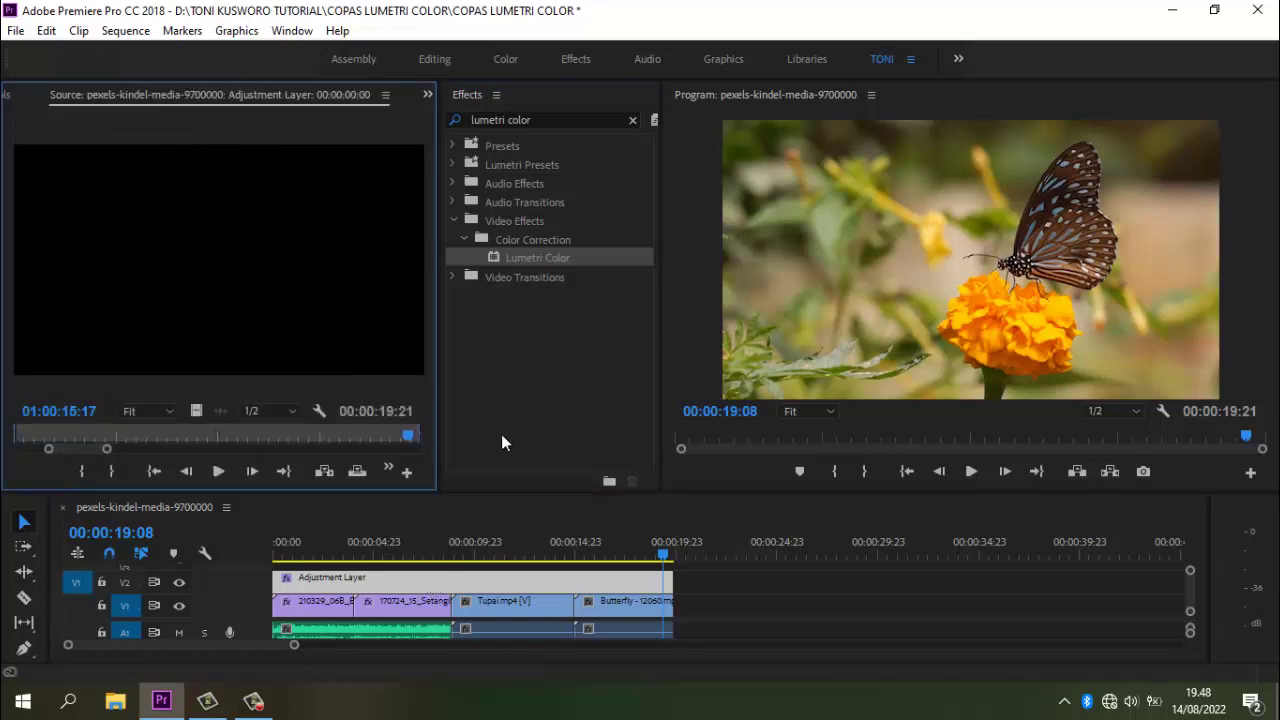
click(427, 94)
click(464, 132)
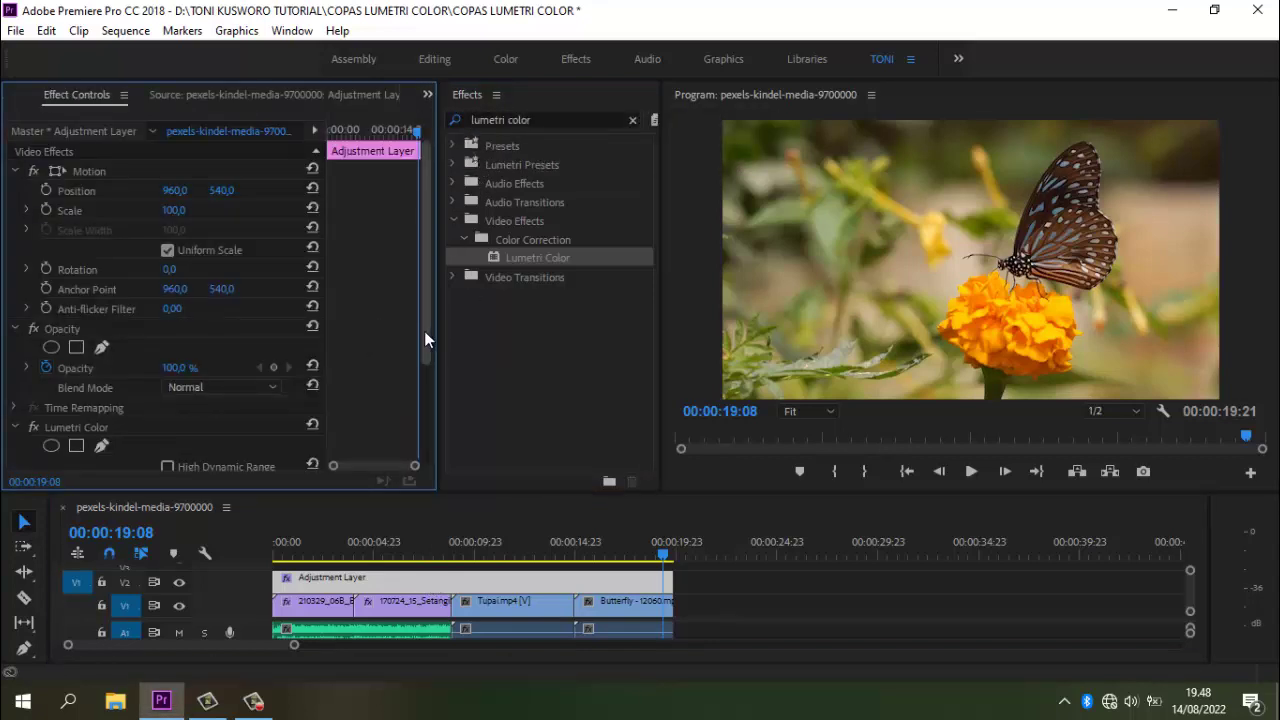
- Load COLOR 1.cube as the Creative Look in the adjustment layer's Lumetri Color
drag(424, 331, 422, 470)
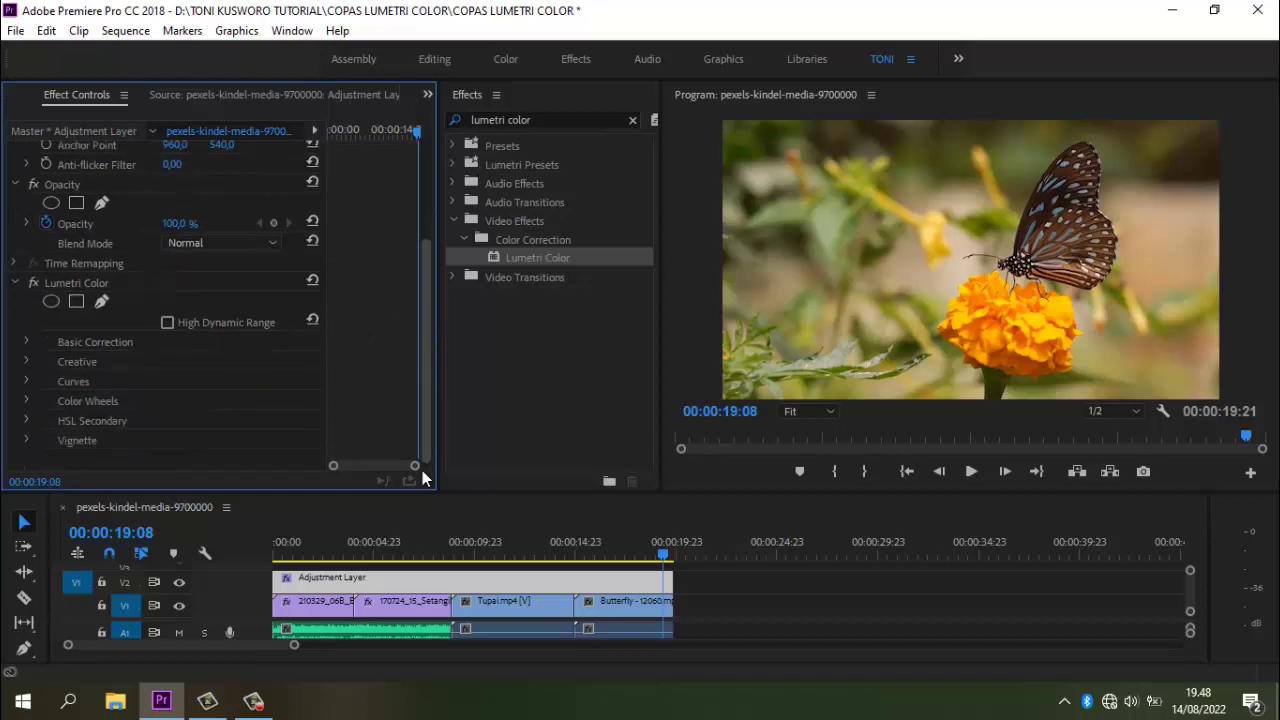
click(26, 361)
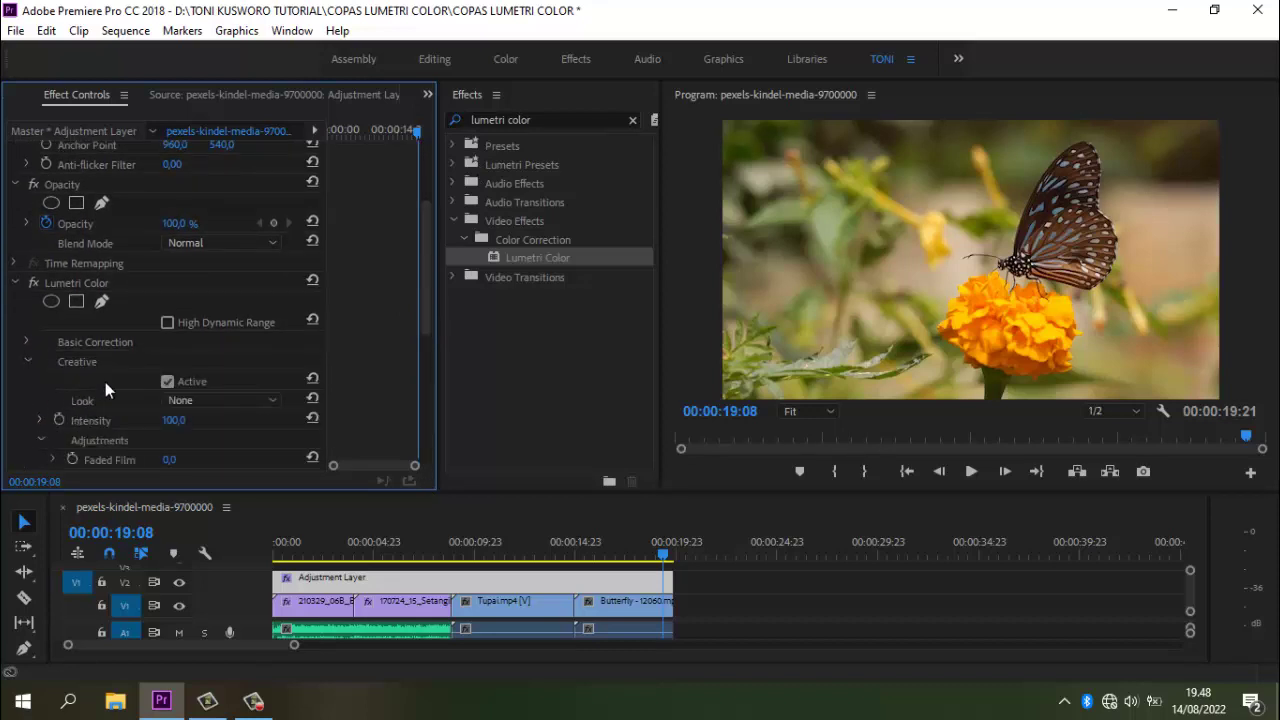
click(243, 399)
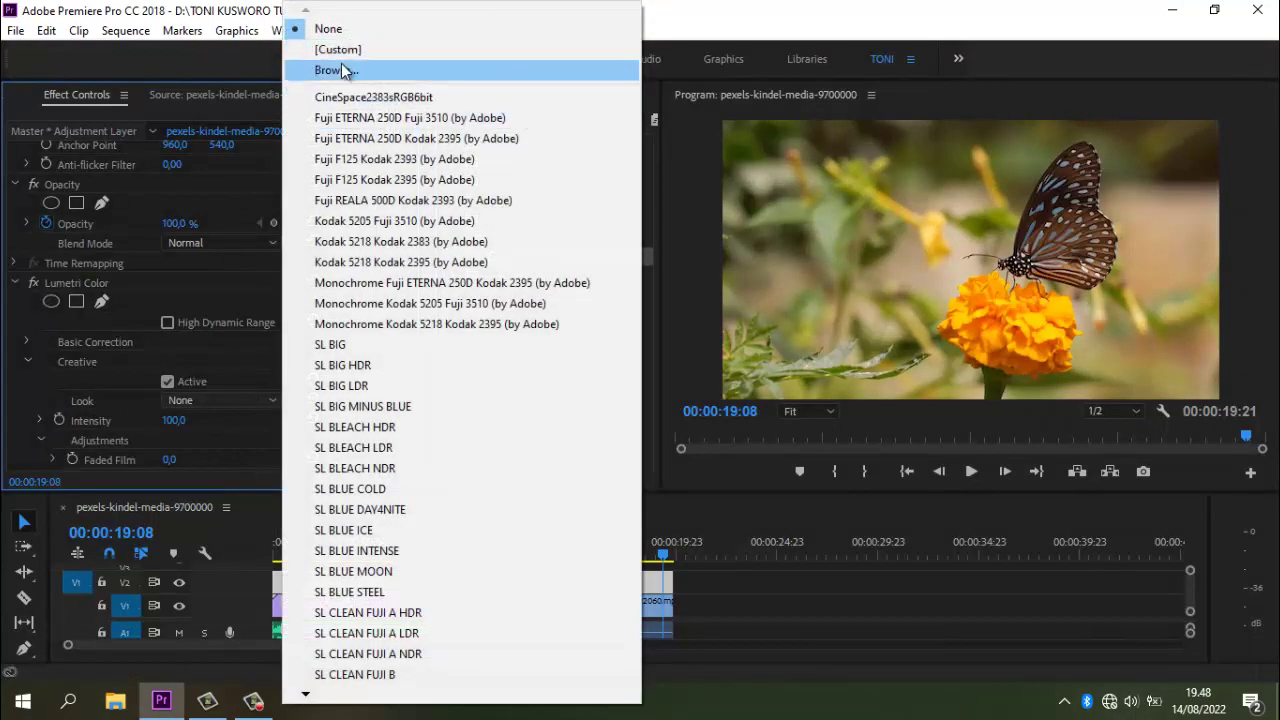
click(341, 70)
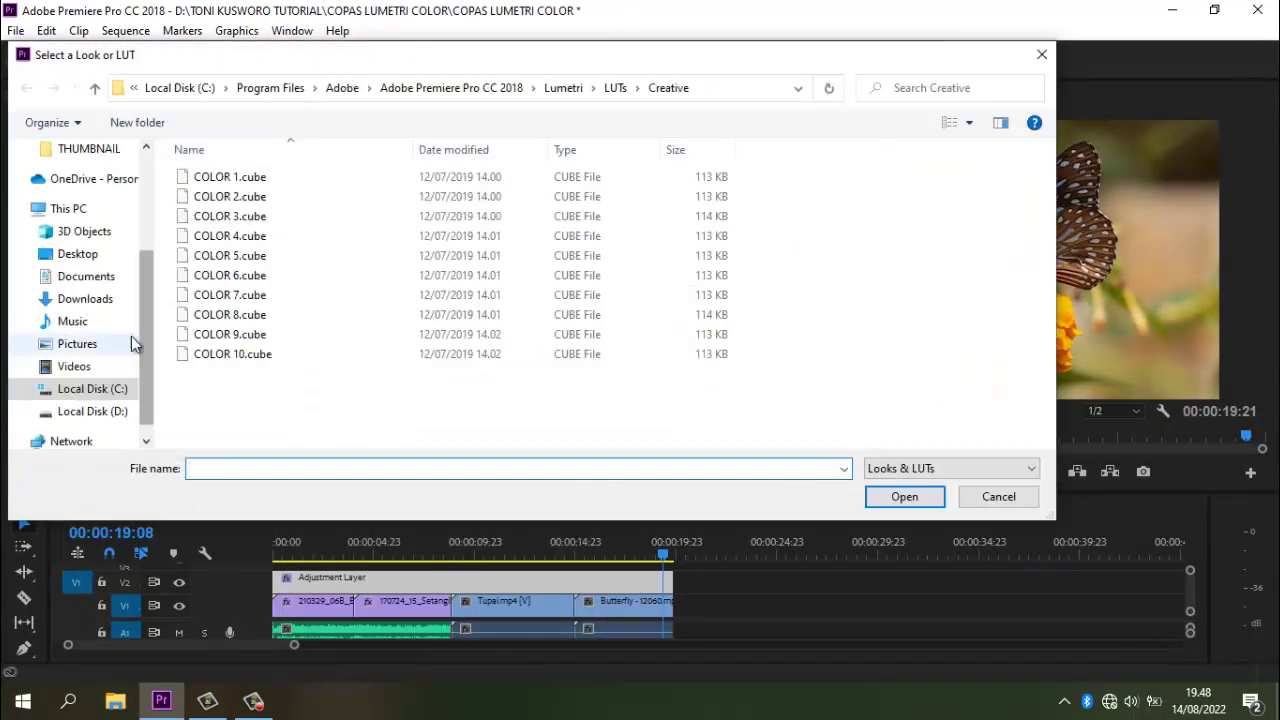
click(221, 176)
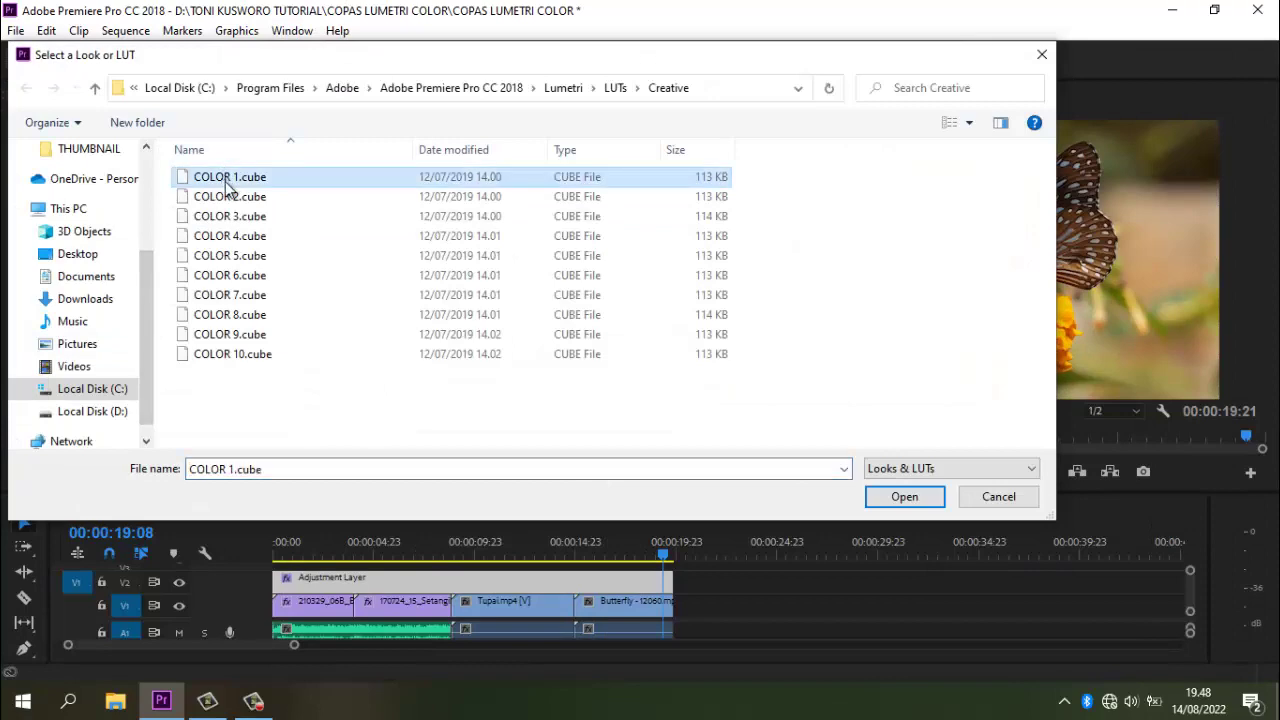
click(902, 500)
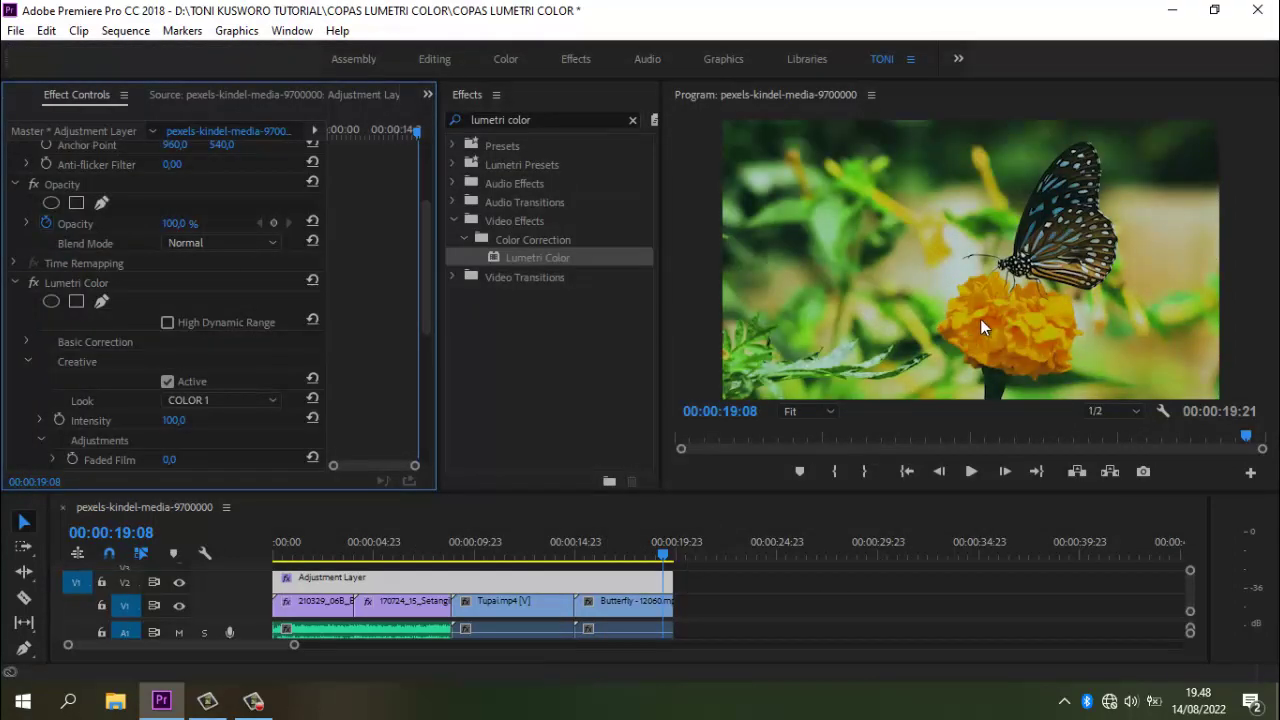
drag(665, 557, 520, 560)
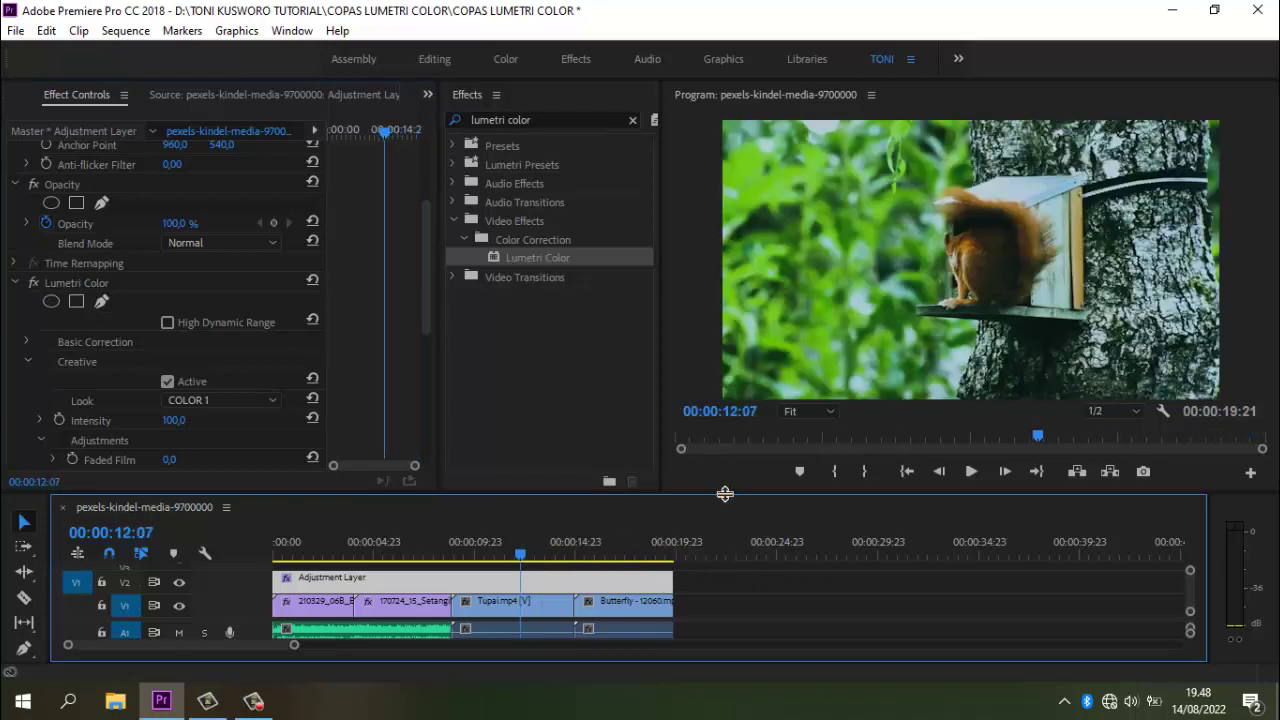
click(907, 472)
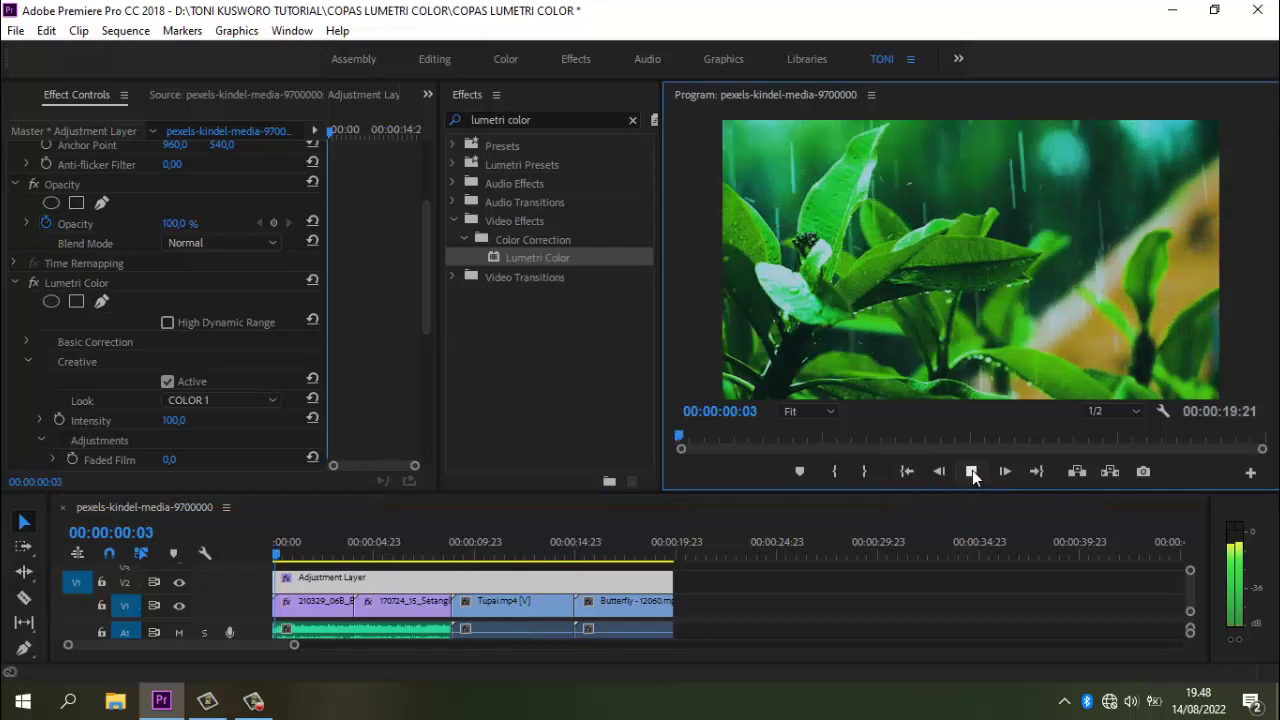
click(972, 470)
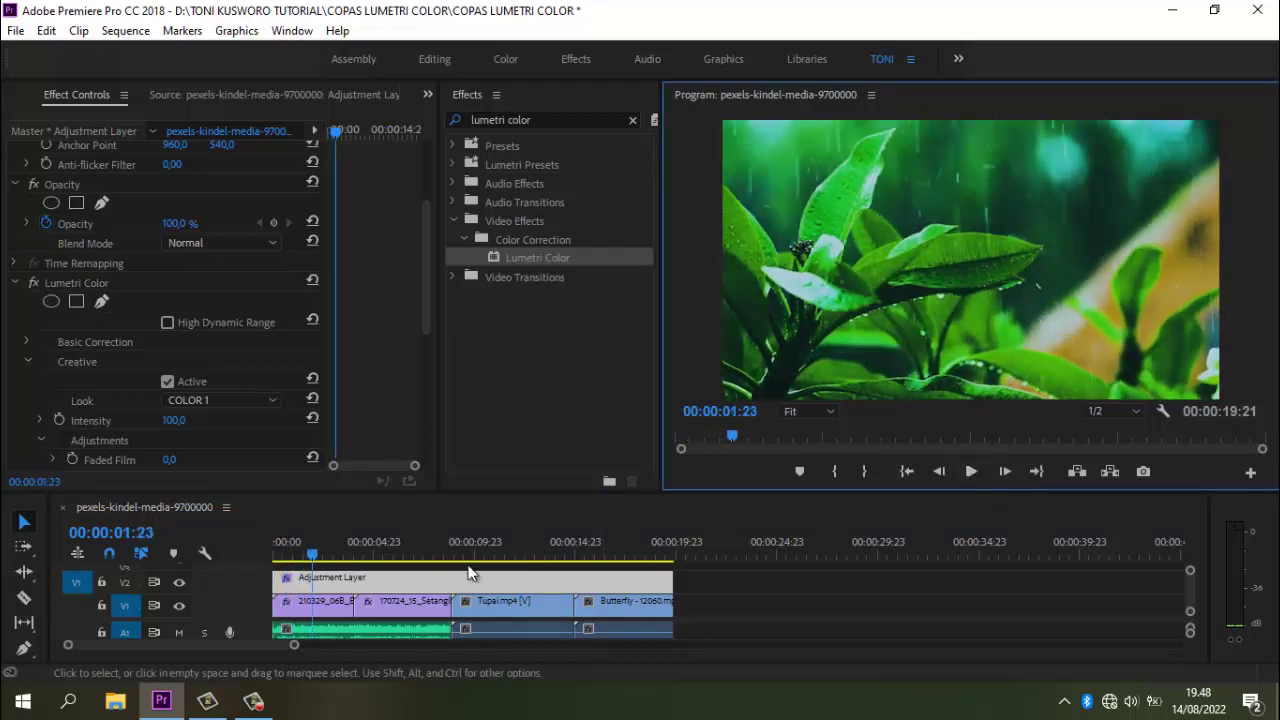
click(313, 548)
drag(384, 562, 546, 569)
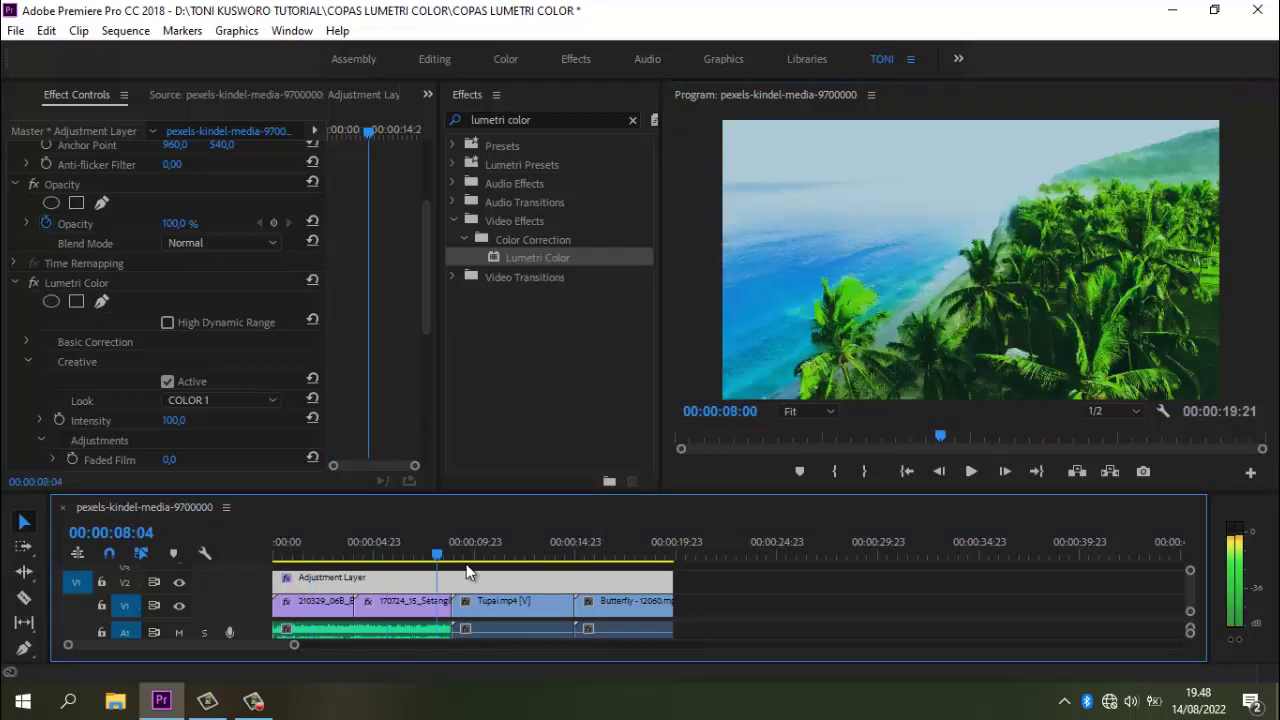